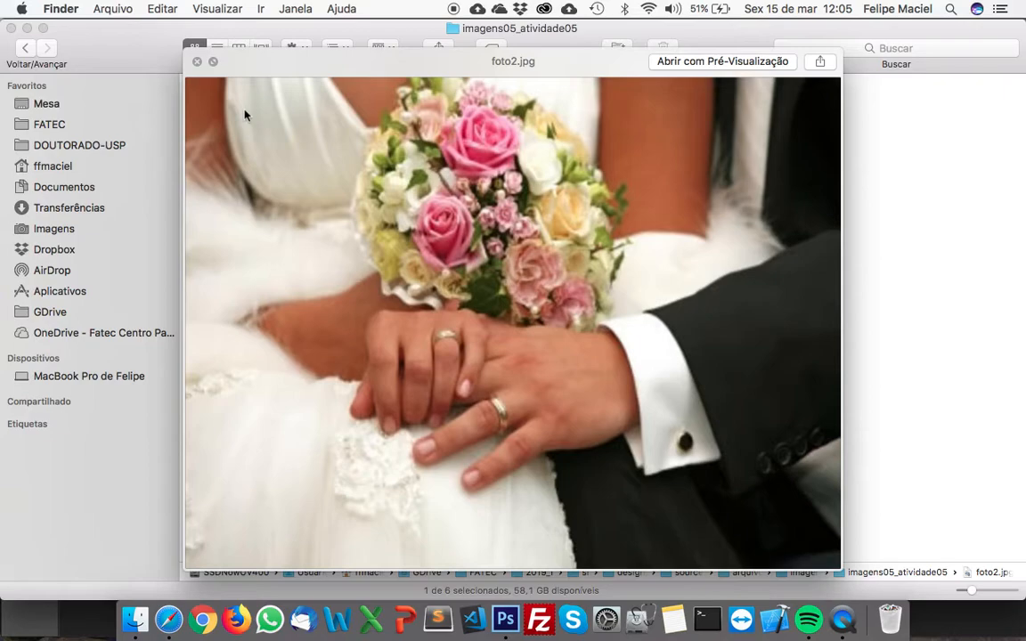
# Preview the remaining images in the imagens05_atividade05 folder, from foto2.jpg through fundo.jpg to roloFilme.jpg
pyautogui.press('Right')
pyautogui.press('Right')
pyautogui.press('Right')
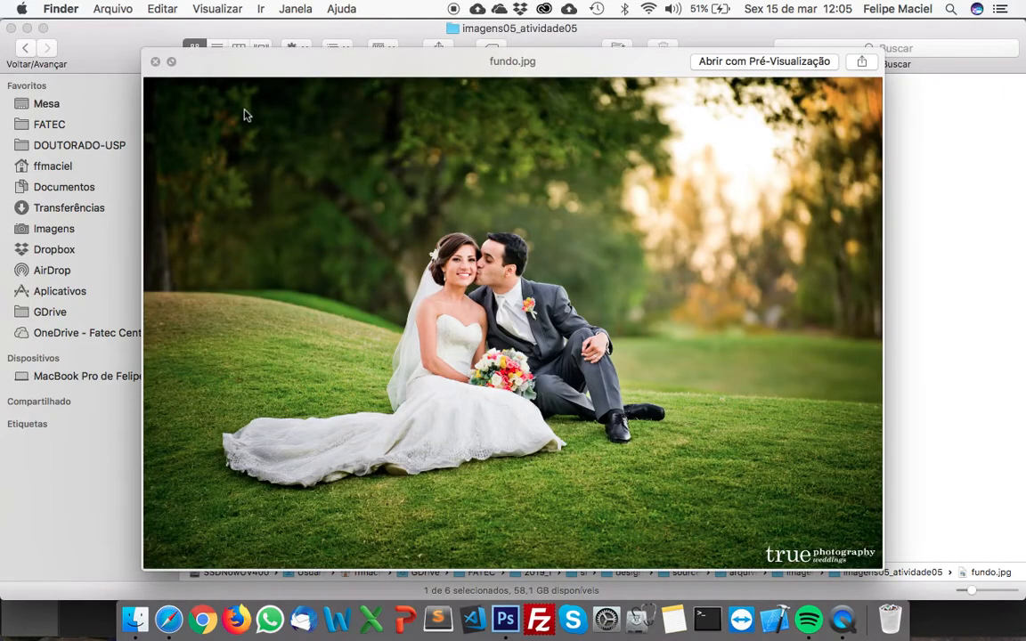
pyautogui.press('Right')
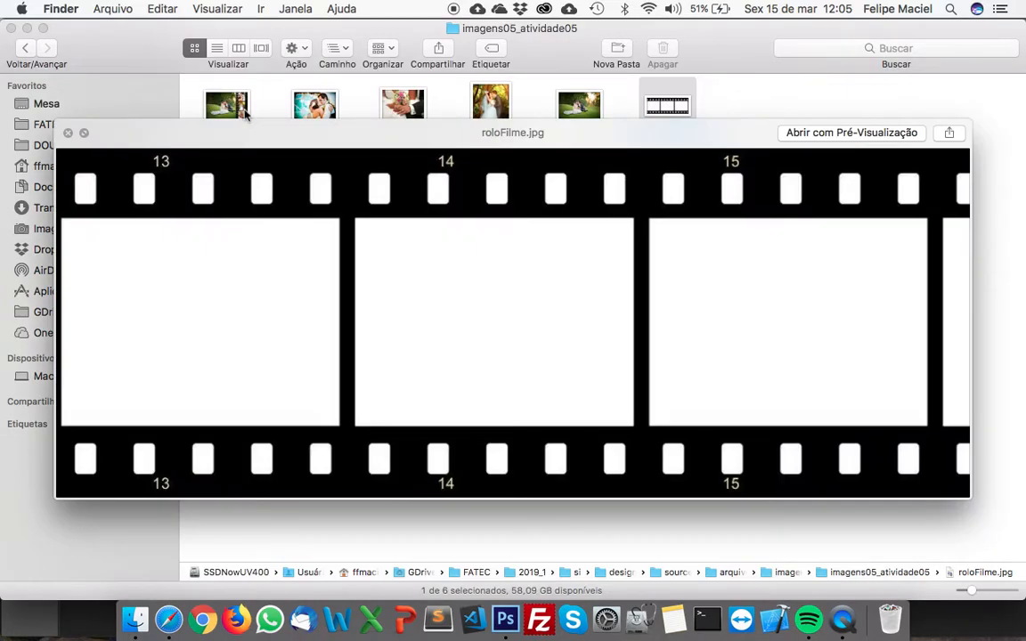
pyautogui.press('space')
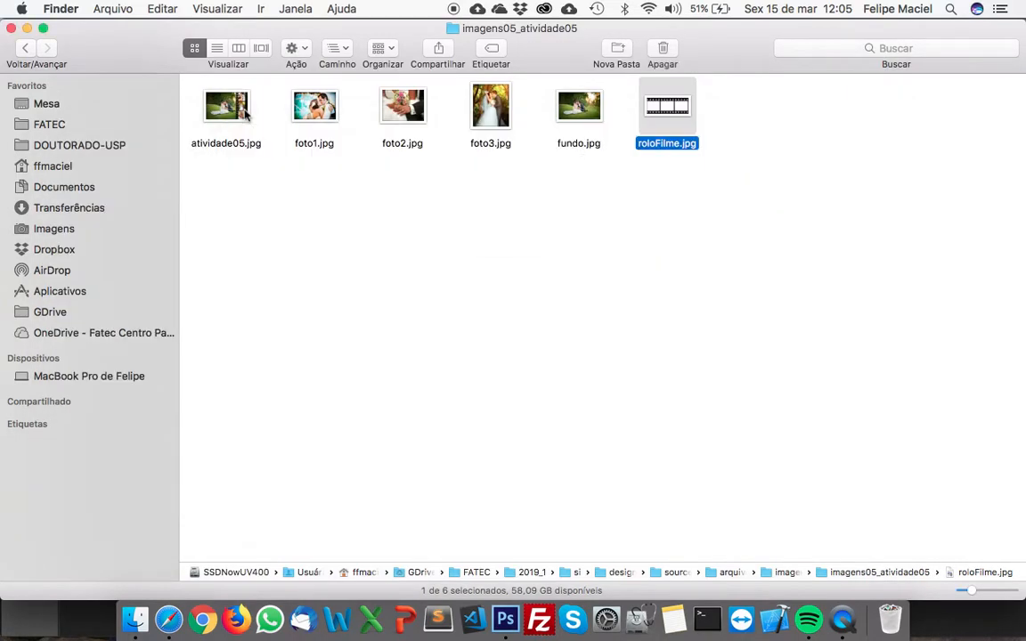
# Open the three photos, fundo.jpg and roloFilme.jpg in Photoshop, and display roloFilme.jpg with the panels hidden
pyautogui.moveTo(702, 186); pyautogui.dragTo(504, 621)
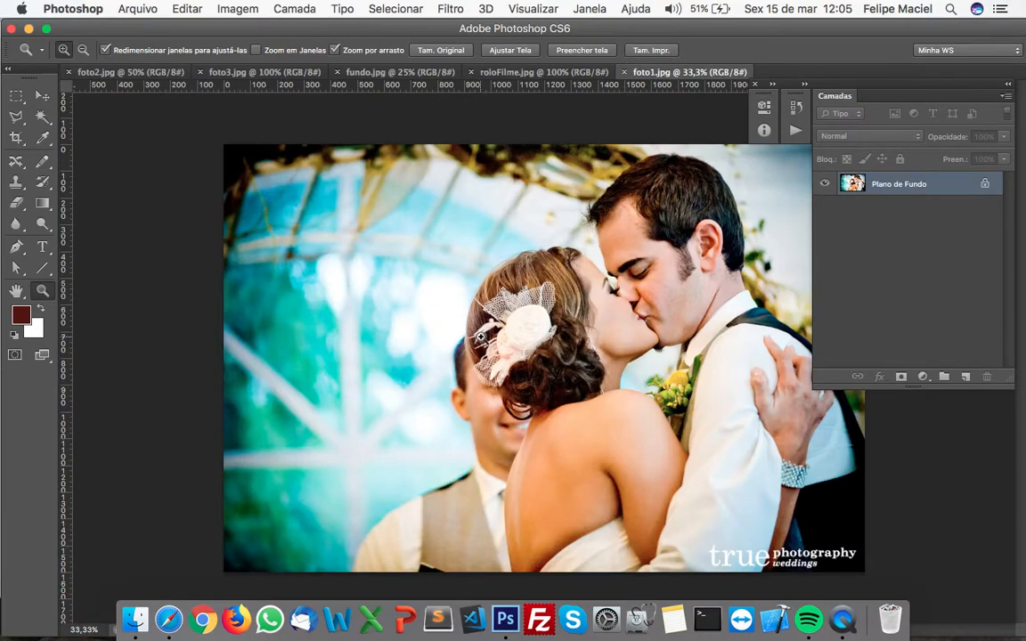
pyautogui.click(504, 71)
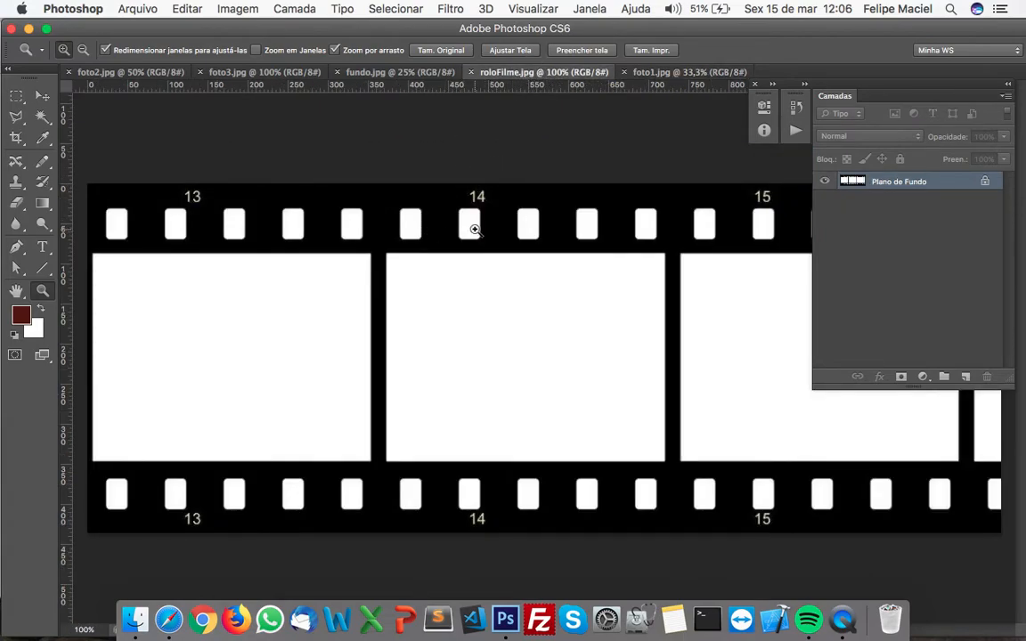
pyautogui.press('Tab')
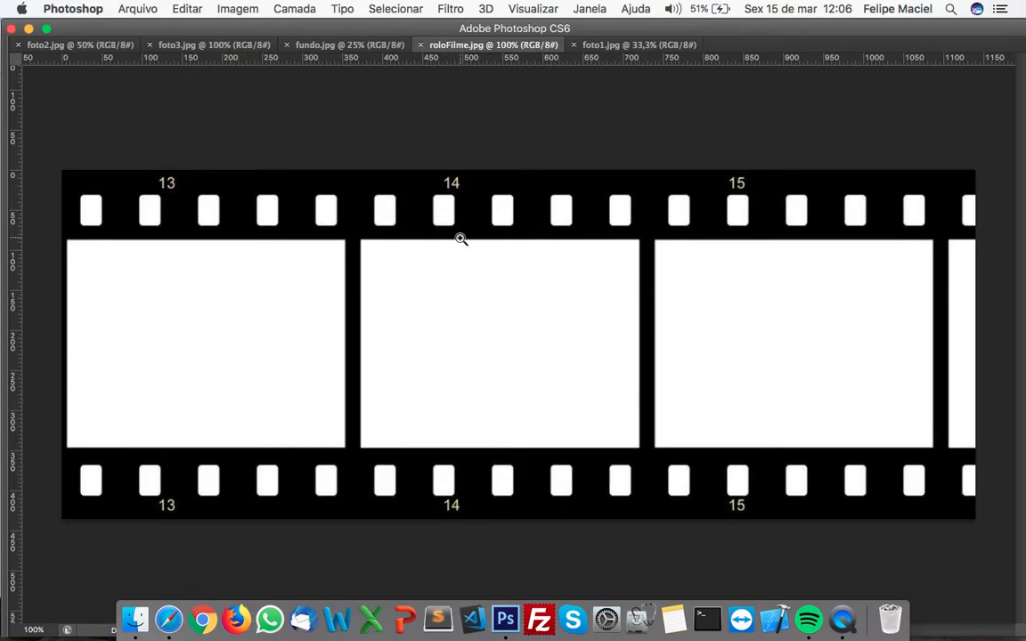
# Copy the entire roloFilme.jpg image, close that document, and paste the film strip into fundo.jpg
pyautogui.click(321, 46)
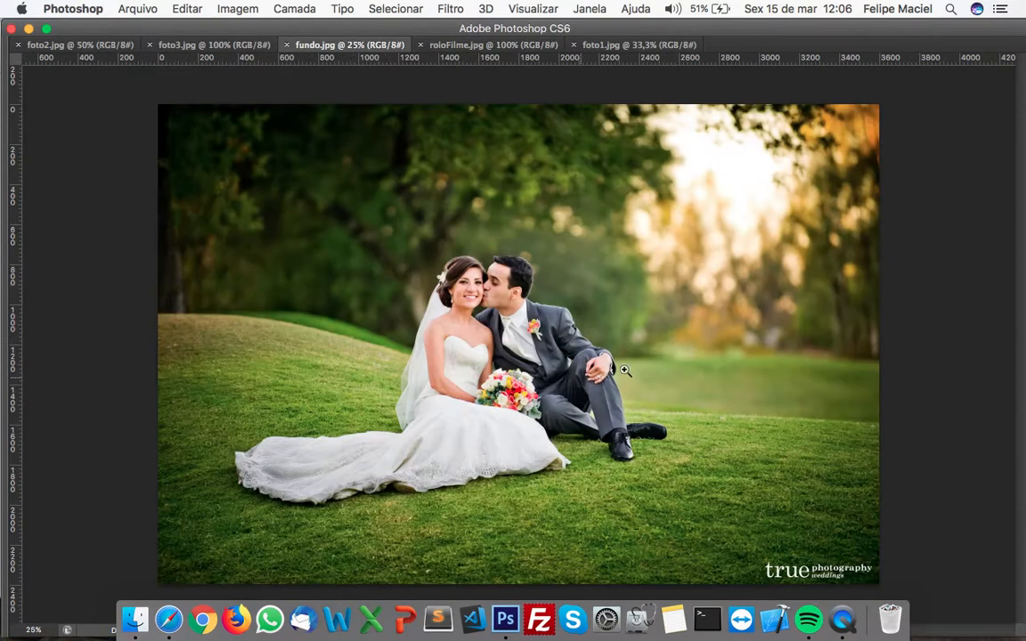
pyautogui.click(472, 46)
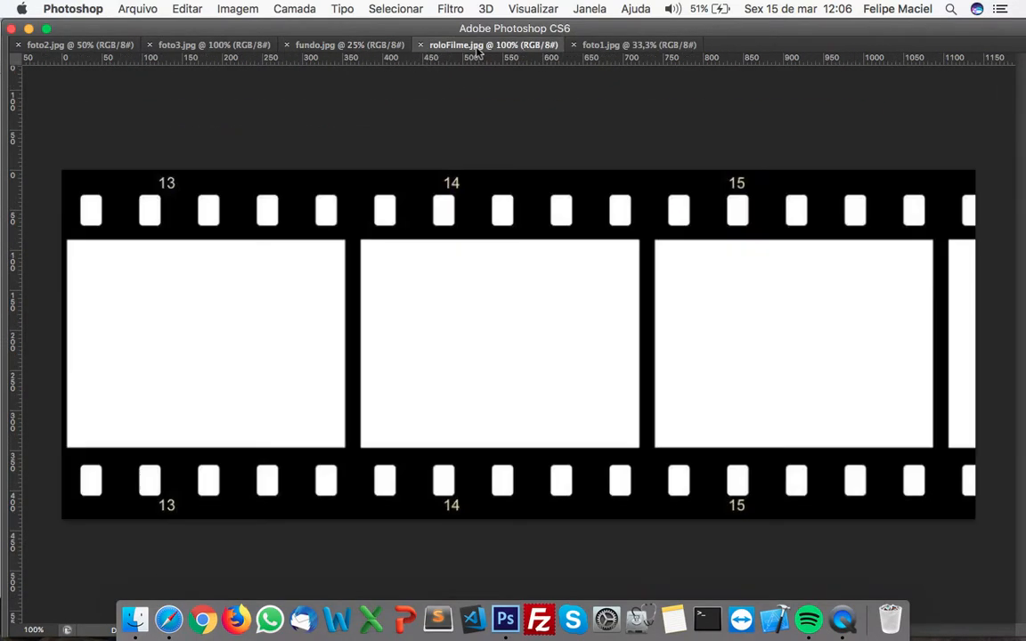
pyautogui.press('super+a')
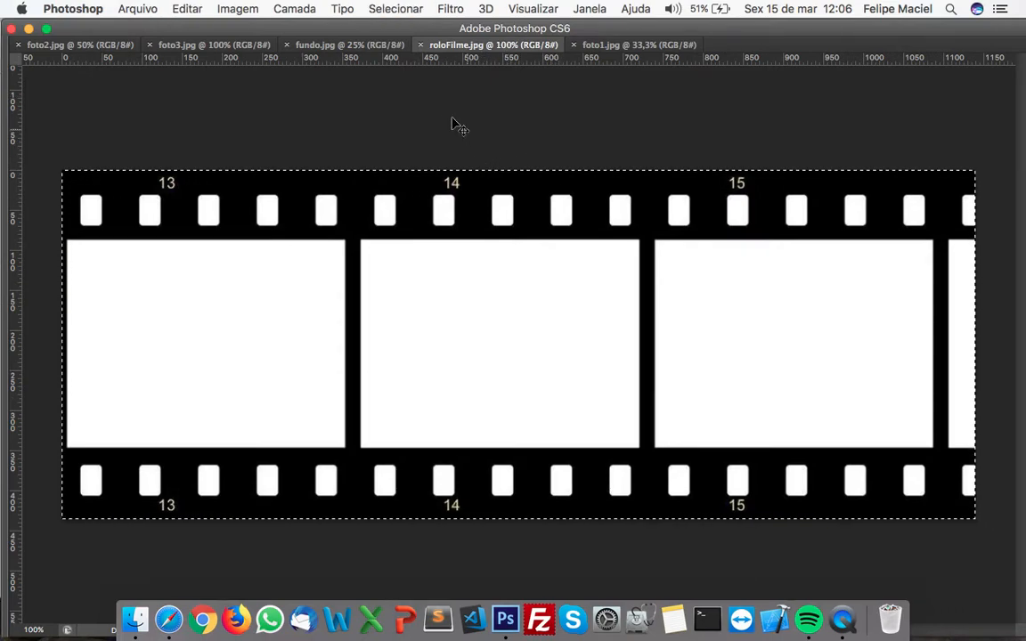
pyautogui.click(421, 45)
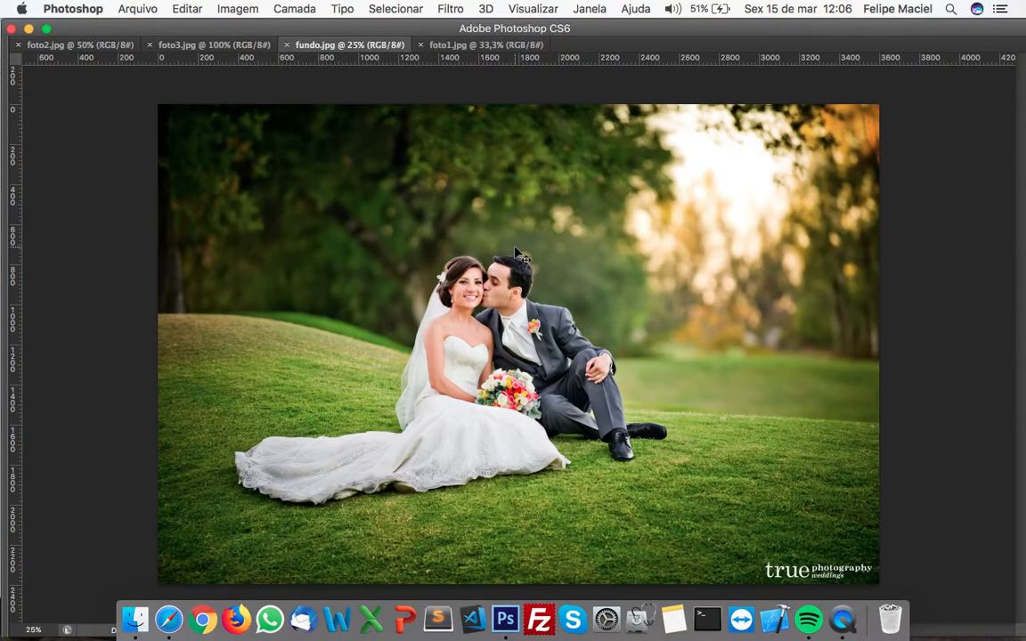
pyautogui.press('super+v')
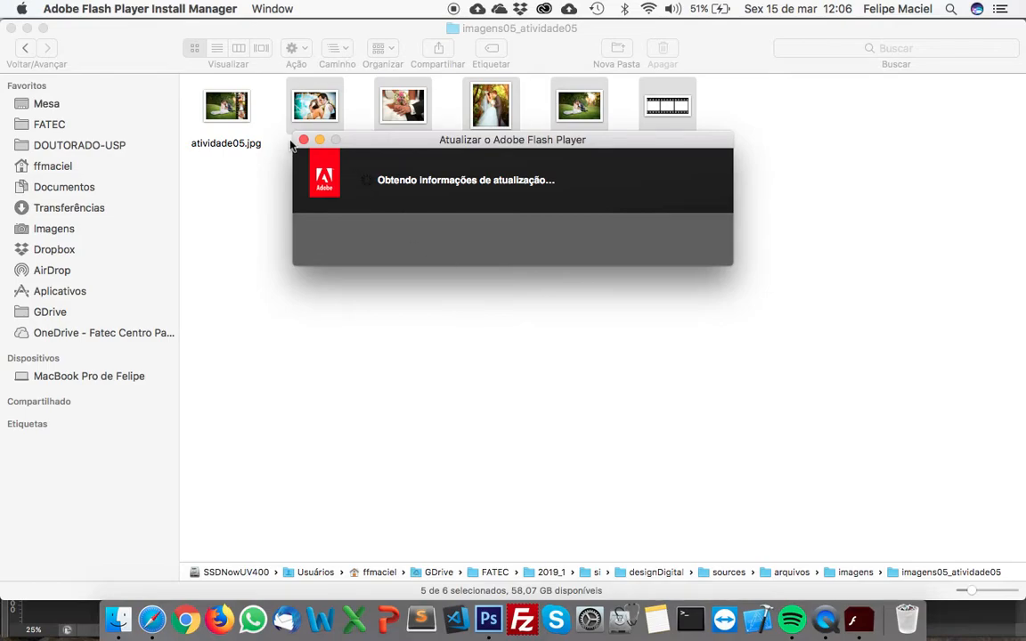
pyautogui.click(264, 140)
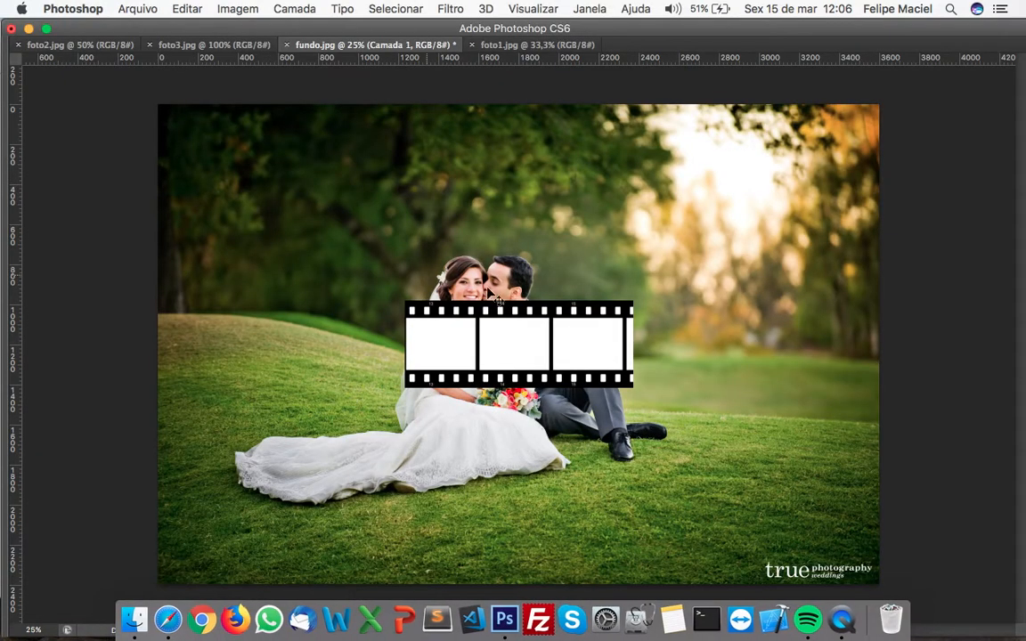
# Move the film strip to the right of the couple and rotate it 90 degrees so it stands vertically
pyautogui.moveTo(534, 331); pyautogui.dragTo(669, 273)
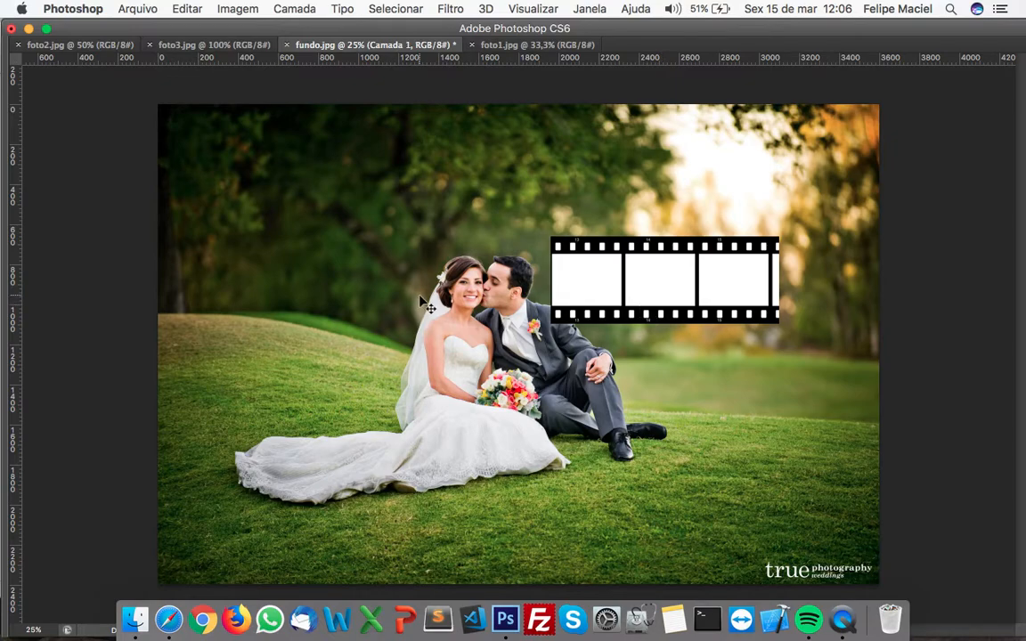
pyautogui.press('Tab')
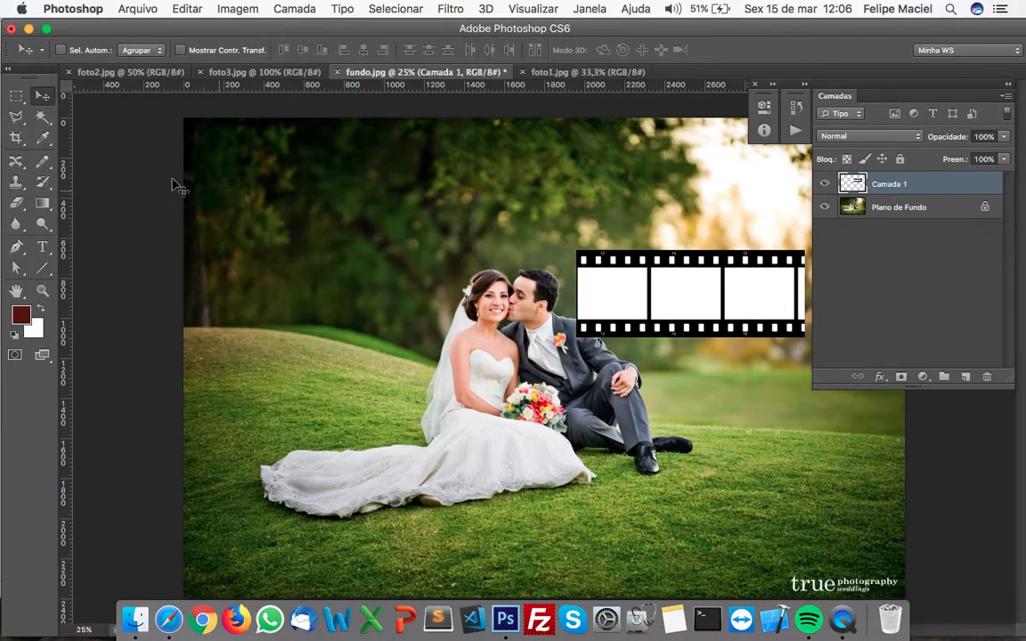
pyautogui.click(42, 98)
pyautogui.press('Tab')
pyautogui.press('super+t')
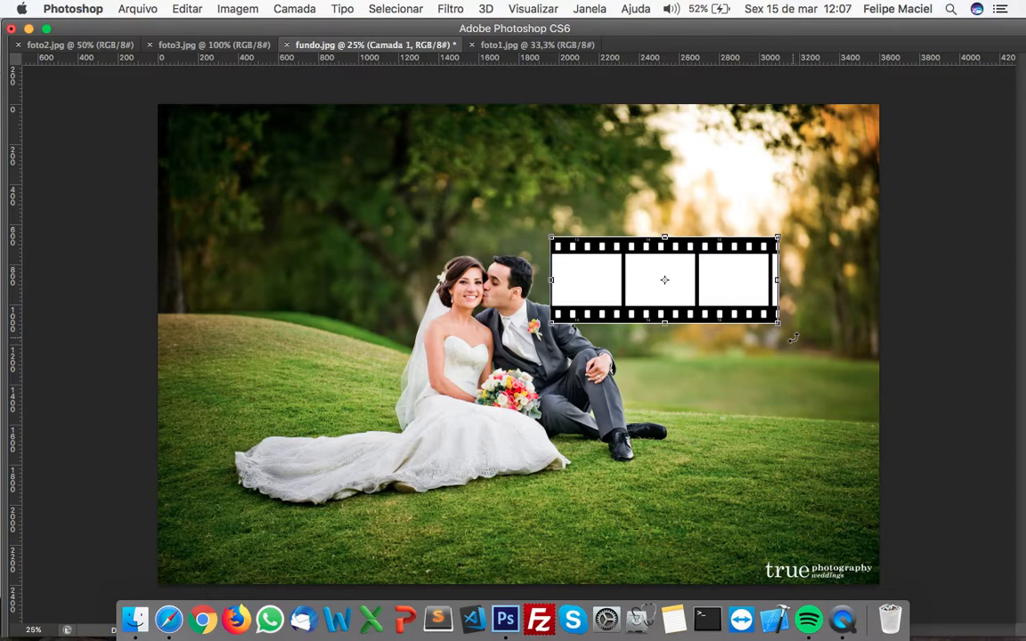
pyautogui.moveTo(793, 338); pyautogui.dragTo(629, 399)
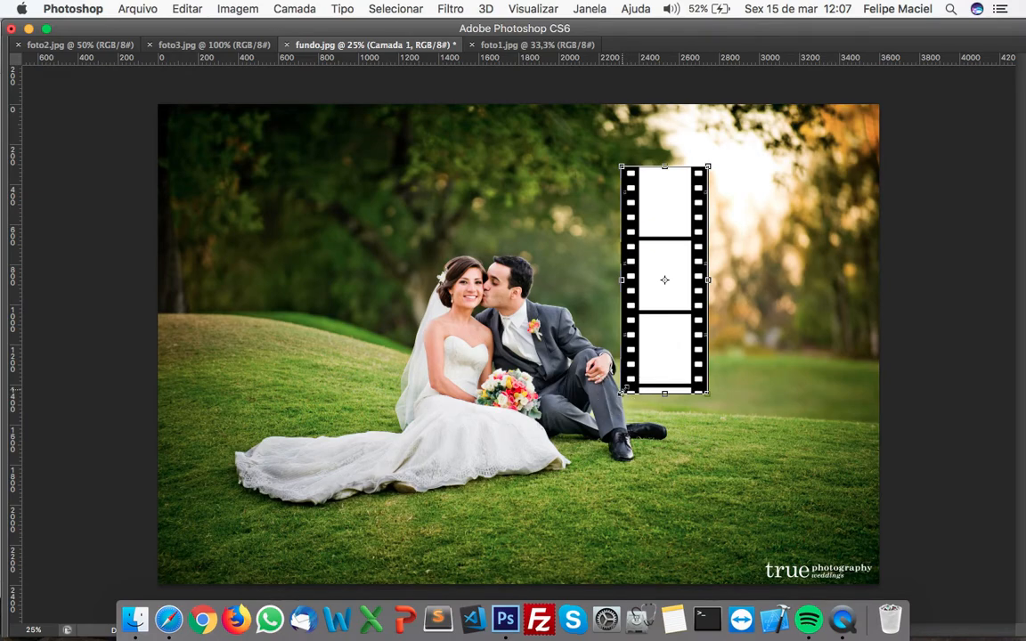
# Enlarge the vertical film strip proportionally to span the full height of the background photo and apply the transformation
pyautogui.moveTo(708, 169); pyautogui.dragTo(766, 123)
pyautogui.moveTo(738, 402); pyautogui.dragTo(843, 576)
pyautogui.moveTo(805, 105); pyautogui.dragTo(807, 105)
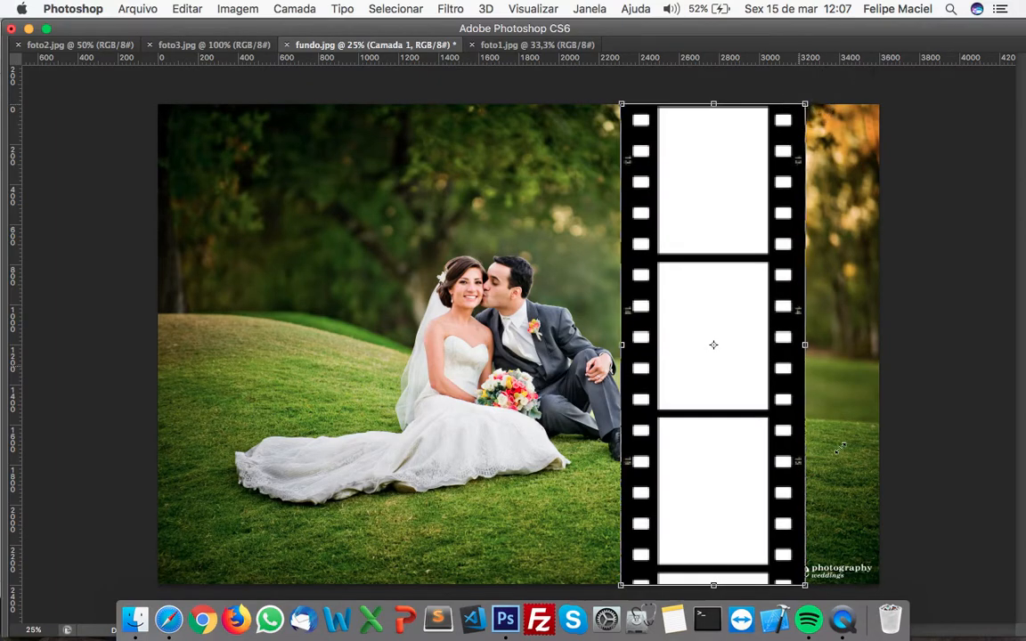
pyautogui.moveTo(805, 584); pyautogui.dragTo(811, 587)
pyautogui.press('Return')
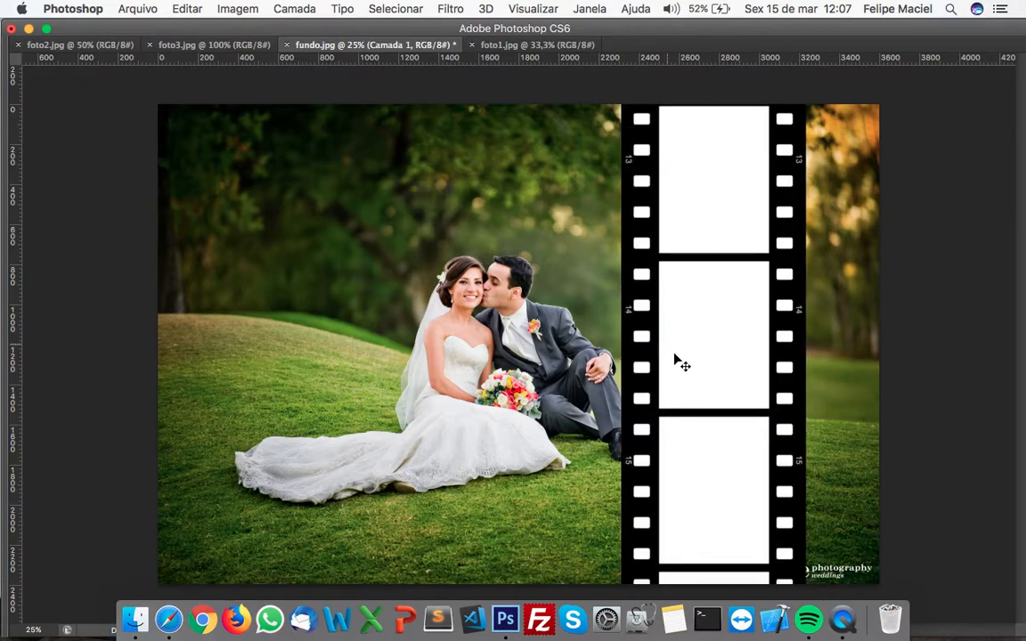
# Shift the film strip close to the photo's right edge and enlarge it slightly so three frames fill the height
pyautogui.moveTo(696, 344); pyautogui.dragTo(752, 343)
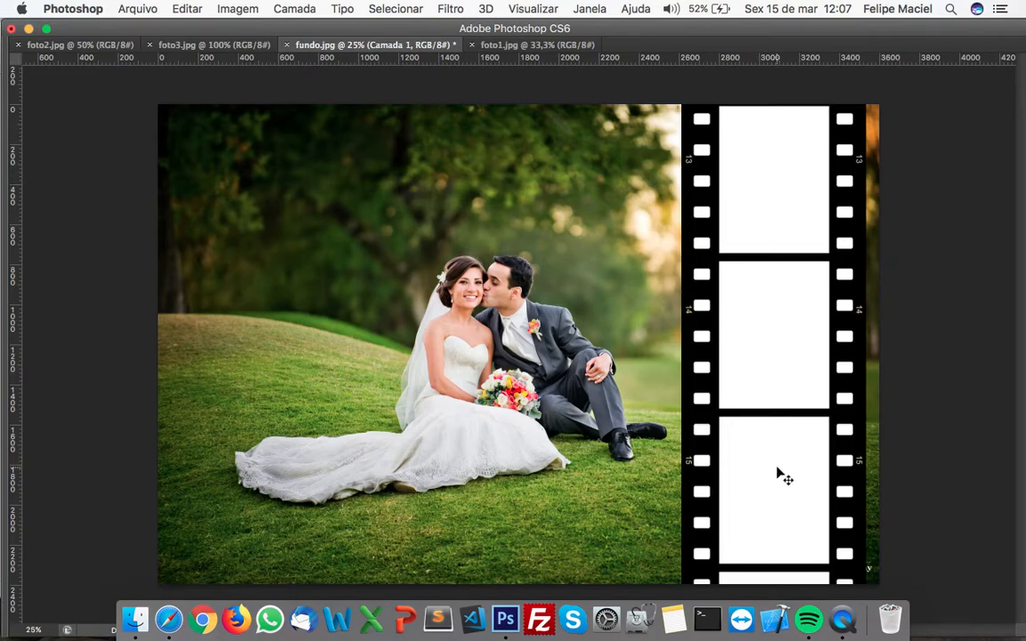
pyautogui.moveTo(781, 400); pyautogui.dragTo(781, 414)
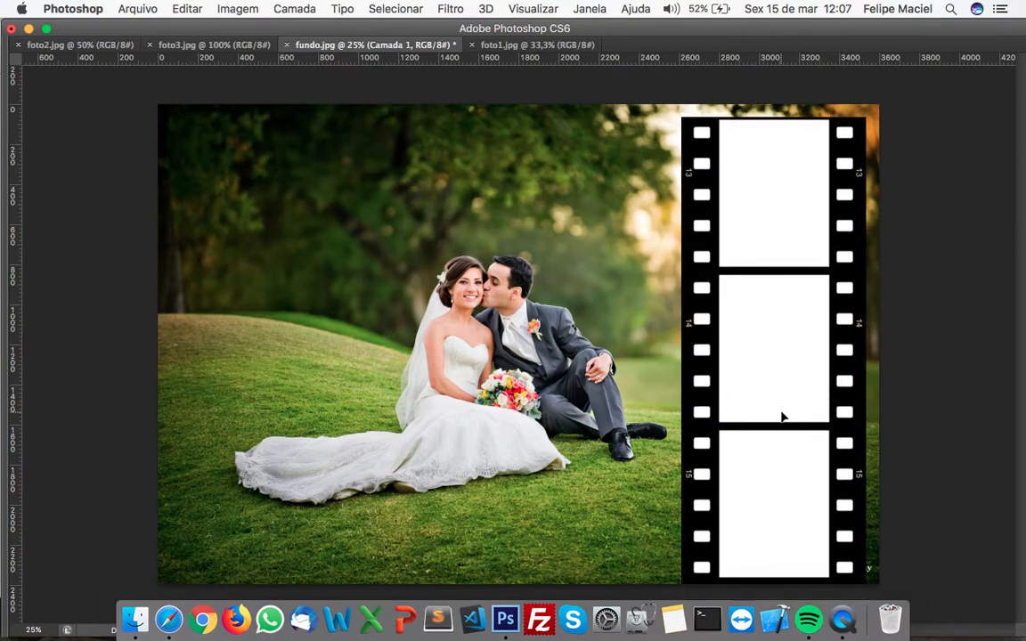
pyautogui.press('super+t')
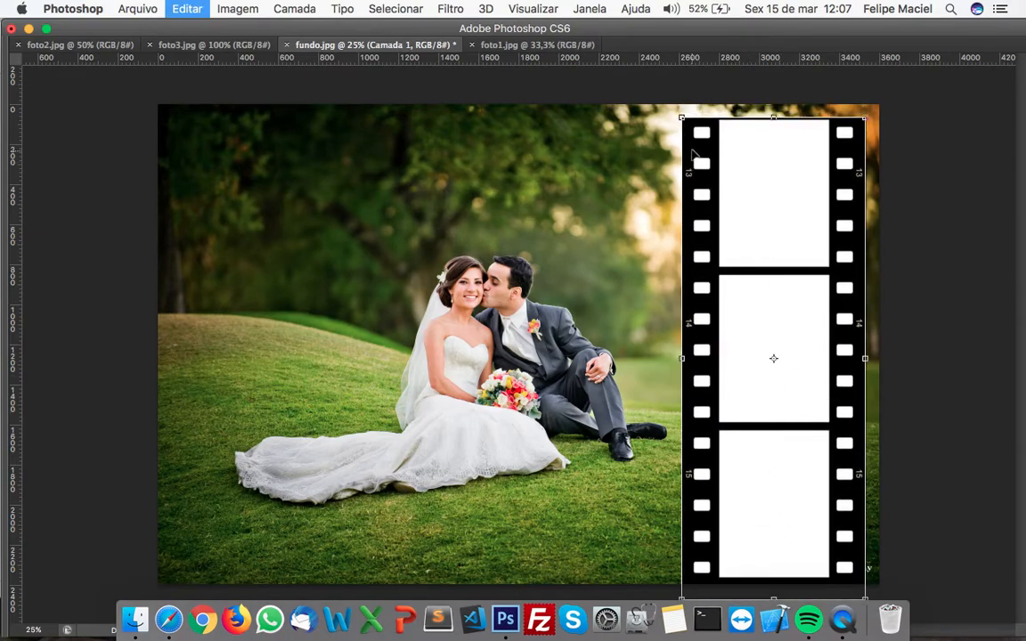
pyautogui.moveTo(681, 118); pyautogui.dragTo(676, 104)
pyautogui.press('Return')
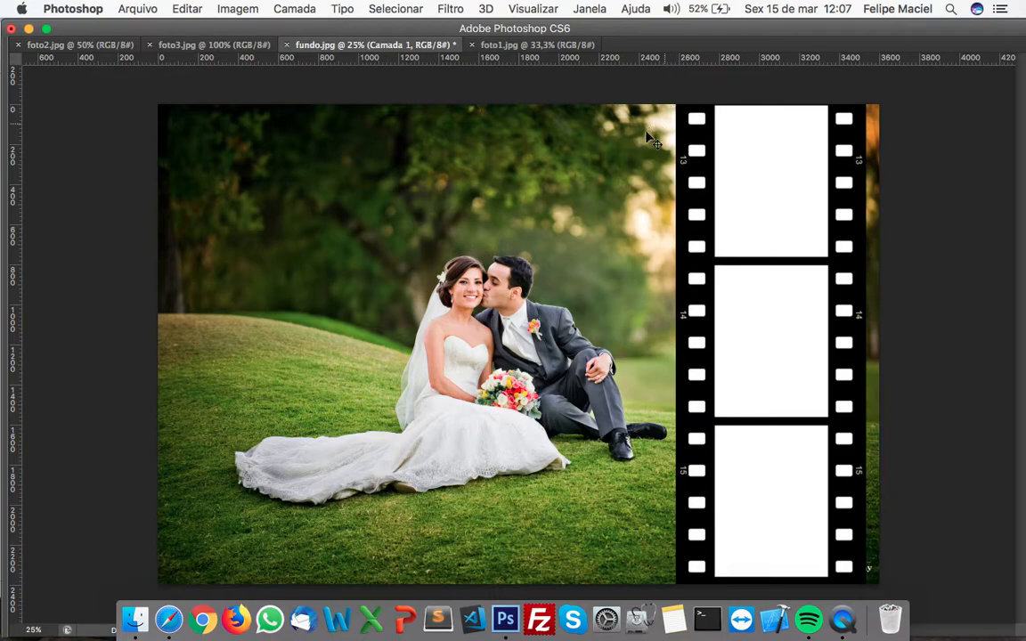
# Copy all of foto1.jpg, close it, paste it into fundo.jpg, and place it on the left side beside the film strip
pyautogui.click(523, 48)
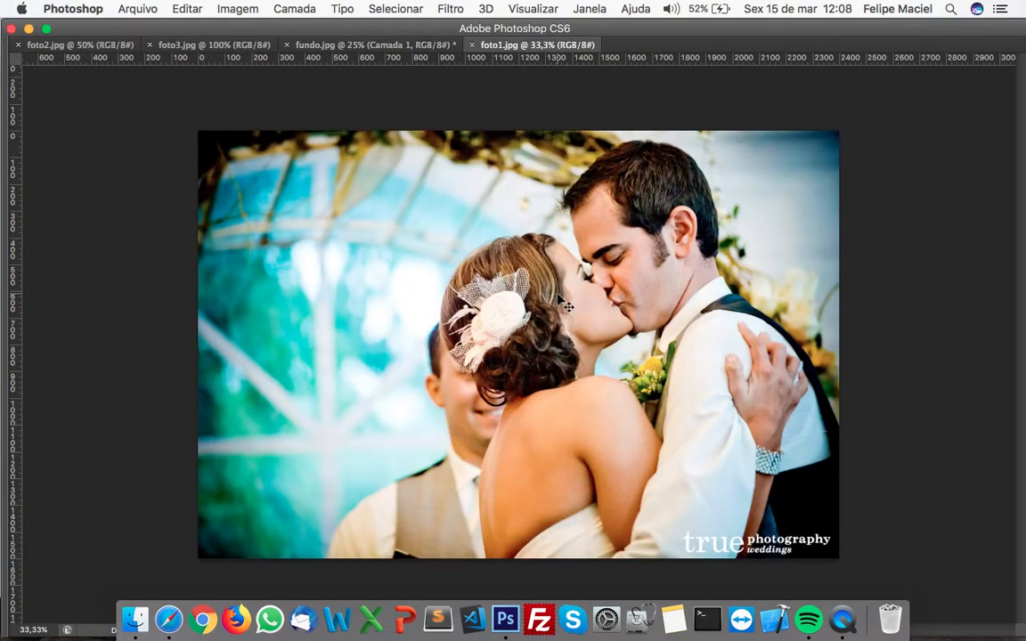
pyautogui.press('super+a')
pyautogui.press('super+c')
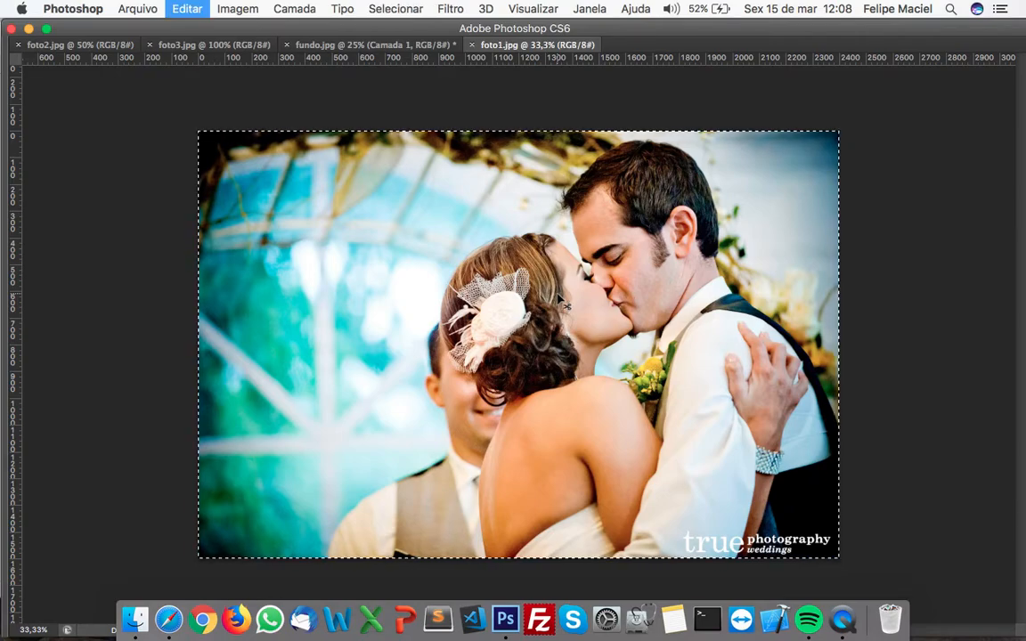
pyautogui.click(471, 44)
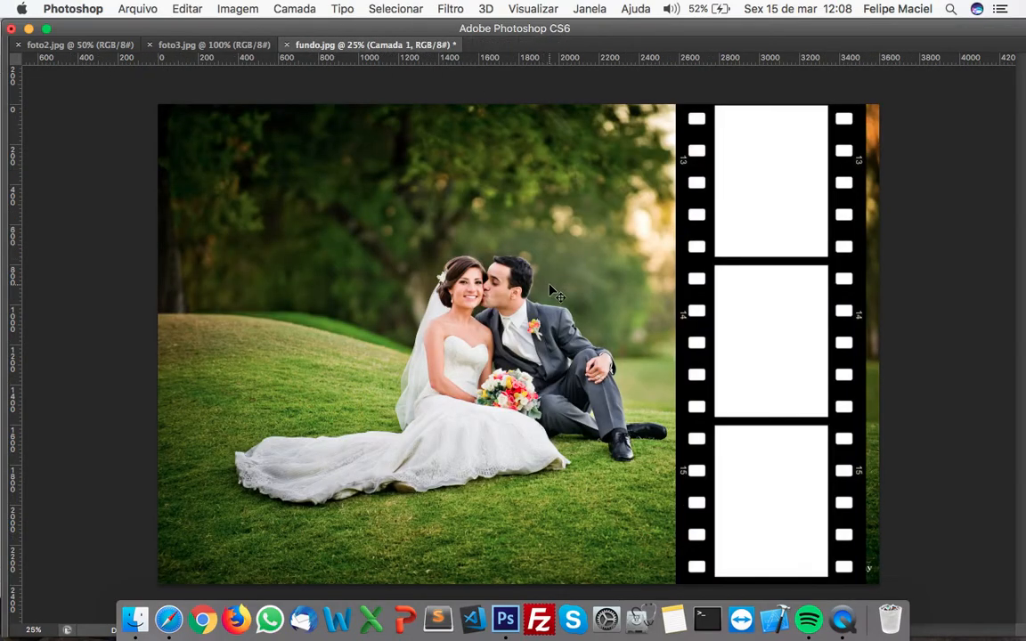
pyautogui.press('super+v')
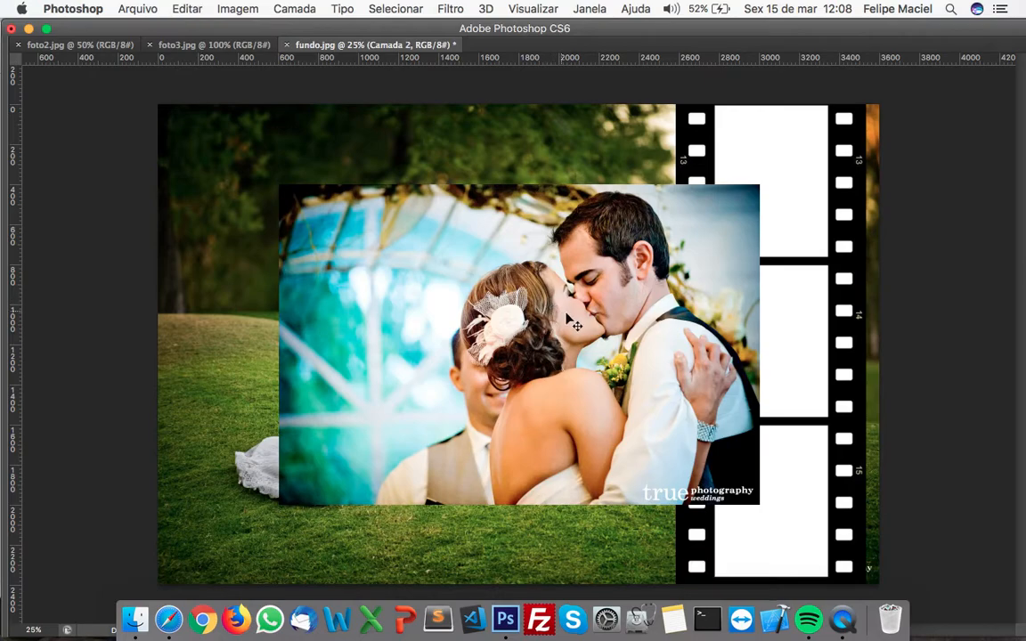
pyautogui.moveTo(639, 281); pyautogui.dragTo(518, 222)
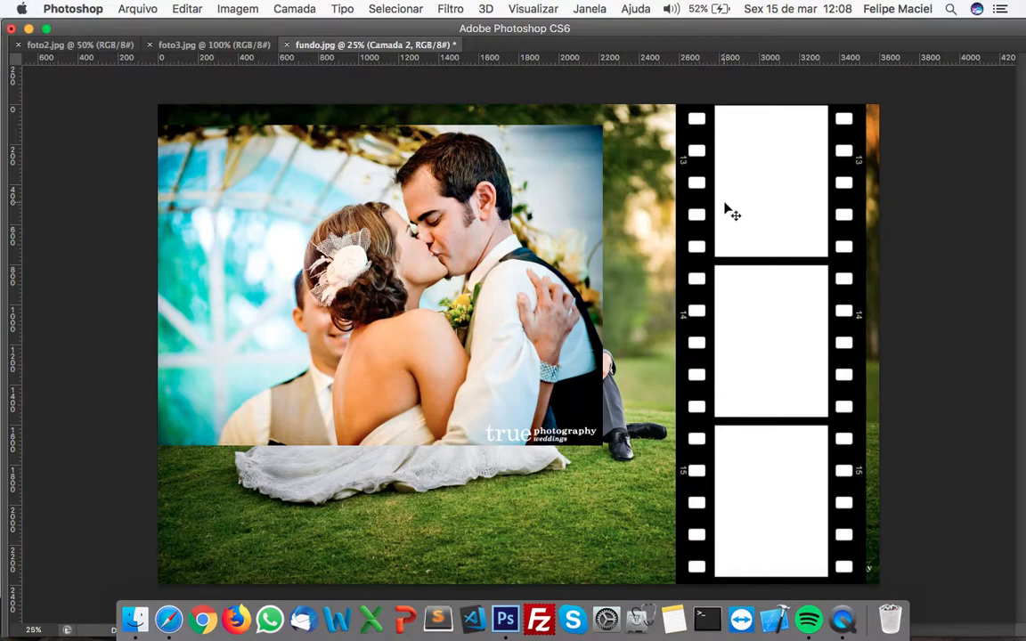
# Check which layers hold the film strip and the kissing couple photo by toggling the visibility of Camada 1 and Camada 2
pyautogui.press('Tab')
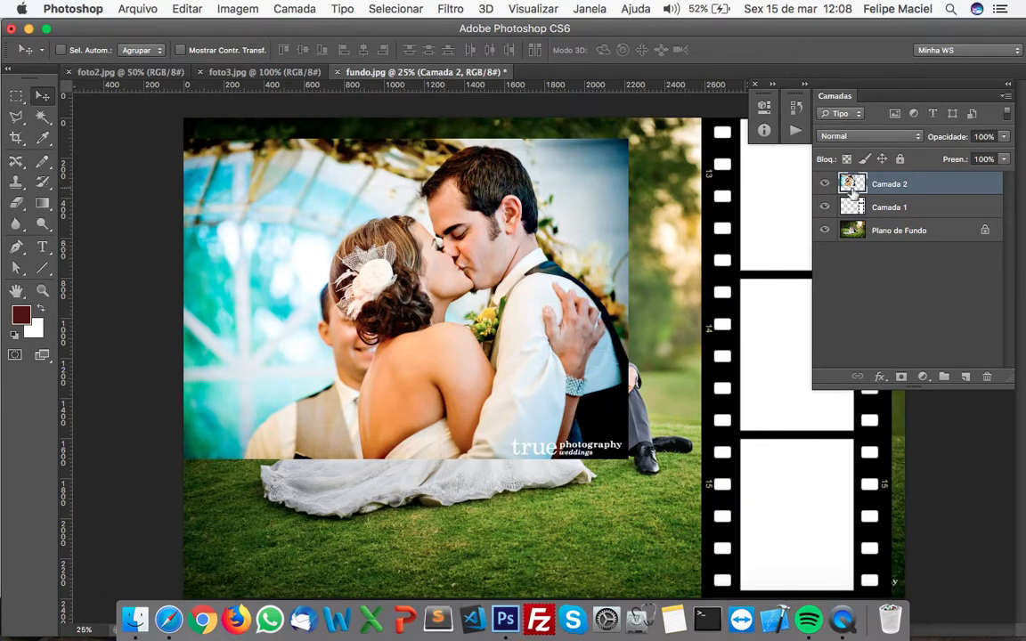
pyautogui.click(877, 208)
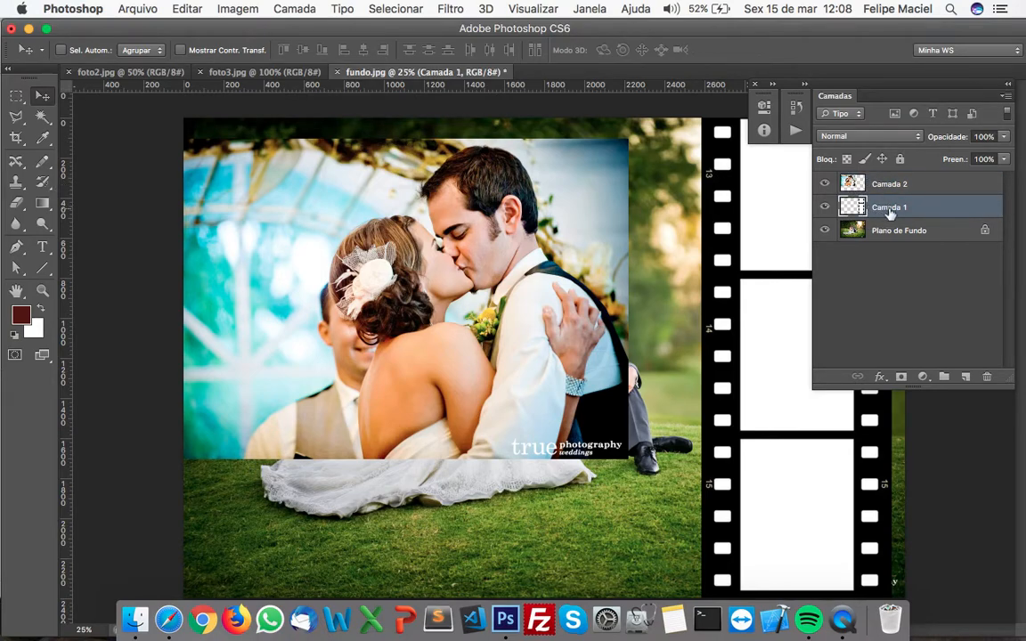
pyautogui.click(825, 207)
pyautogui.click(825, 207)
pyautogui.click(827, 186)
pyautogui.click(826, 184)
# Switch to full-screen mode with the menu bar and add an empty layer directly above the film strip layer, Camada 1
pyautogui.press('f')
pyautogui.moveTo(647, 326); pyautogui.dragTo(599, 355)
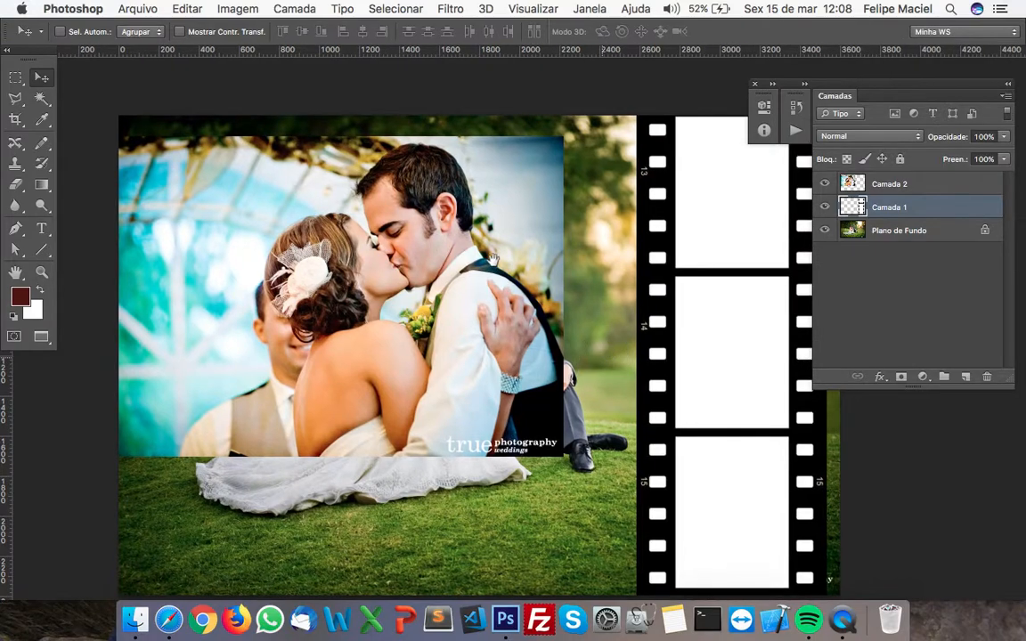
pyautogui.moveTo(549, 252); pyautogui.dragTo(514, 269)
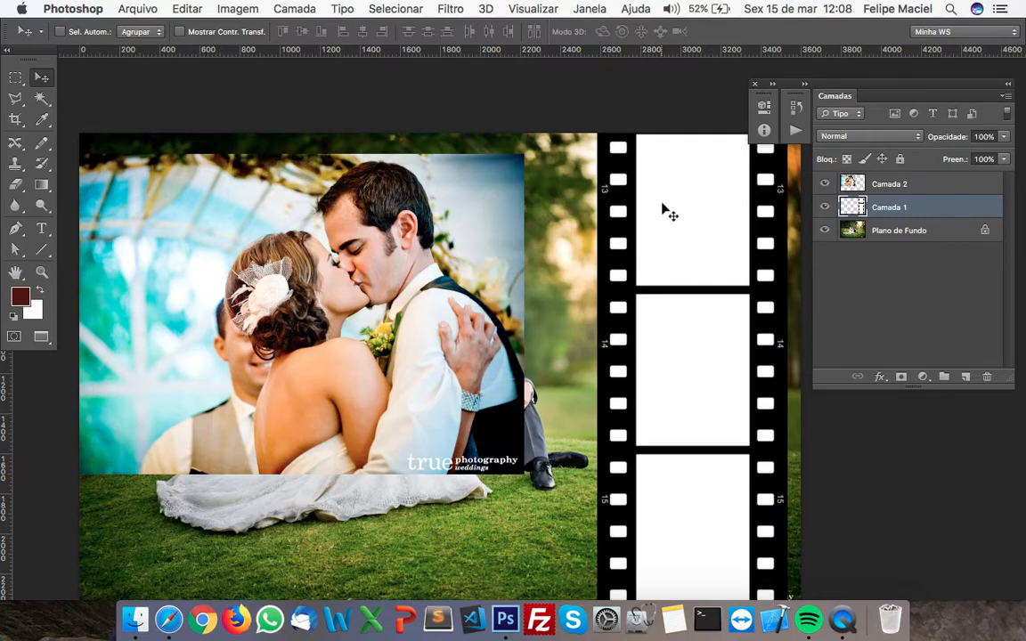
pyautogui.press('super+shift+n')
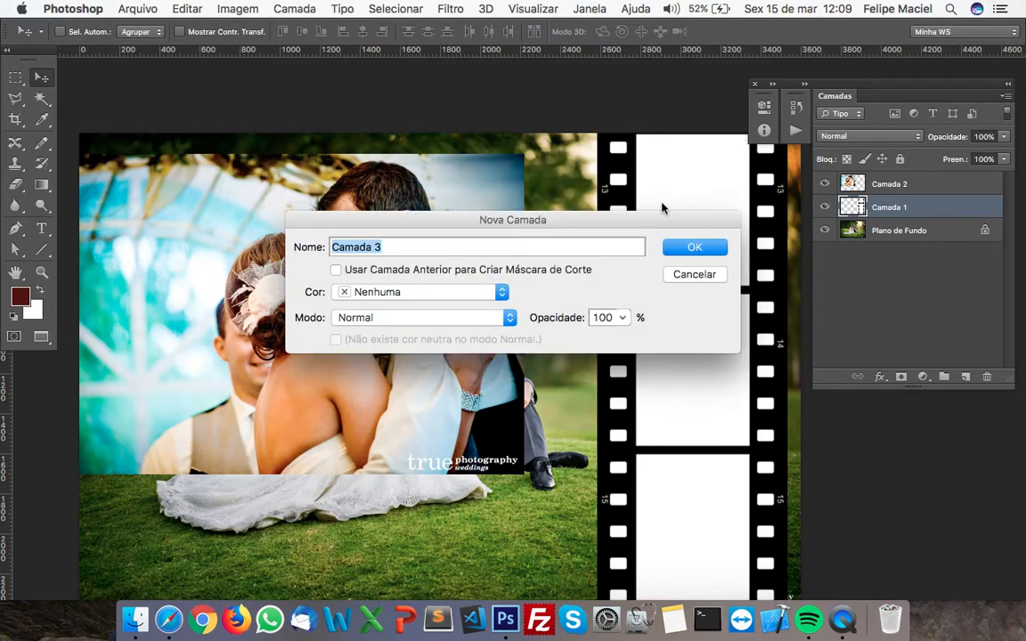
pyautogui.press('Escape')
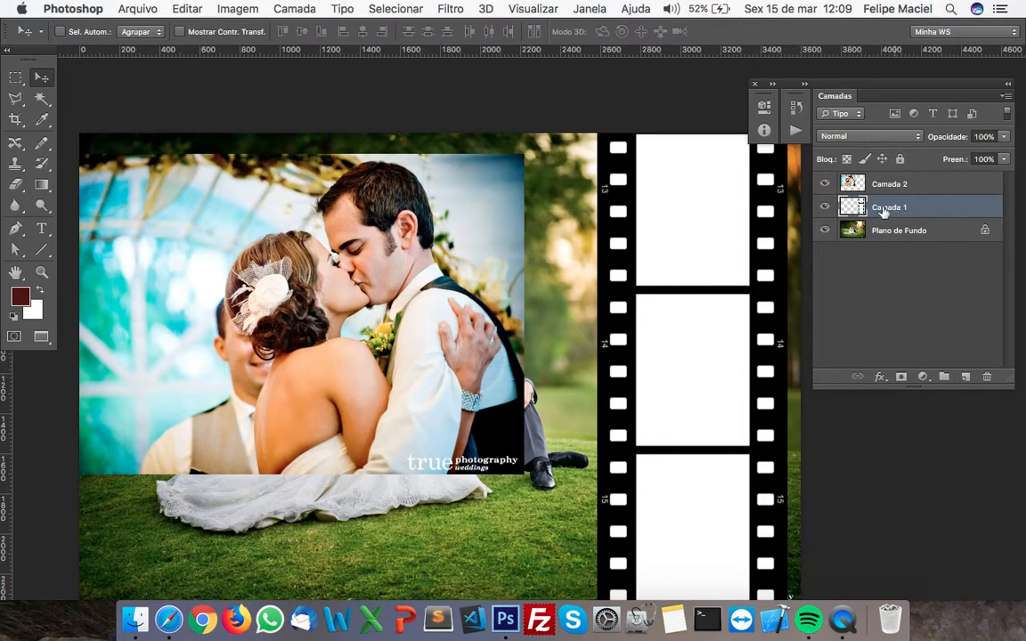
pyautogui.click(967, 379)
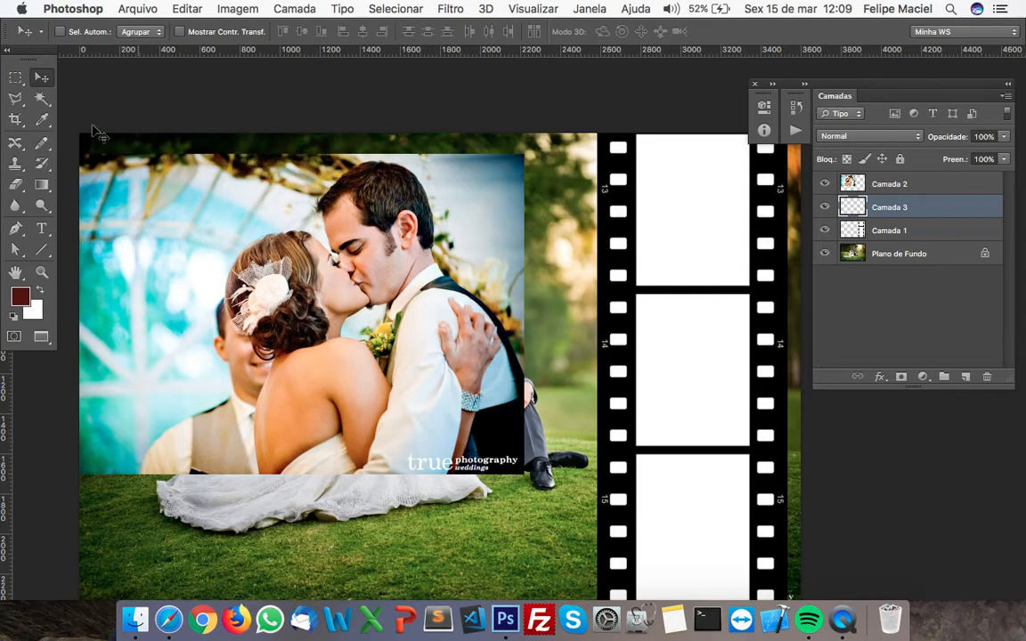
# On Camada 3, make a rectangular selection of about 564 x 760 px covering the film strip's uppermost frame
pyautogui.click(17, 79)
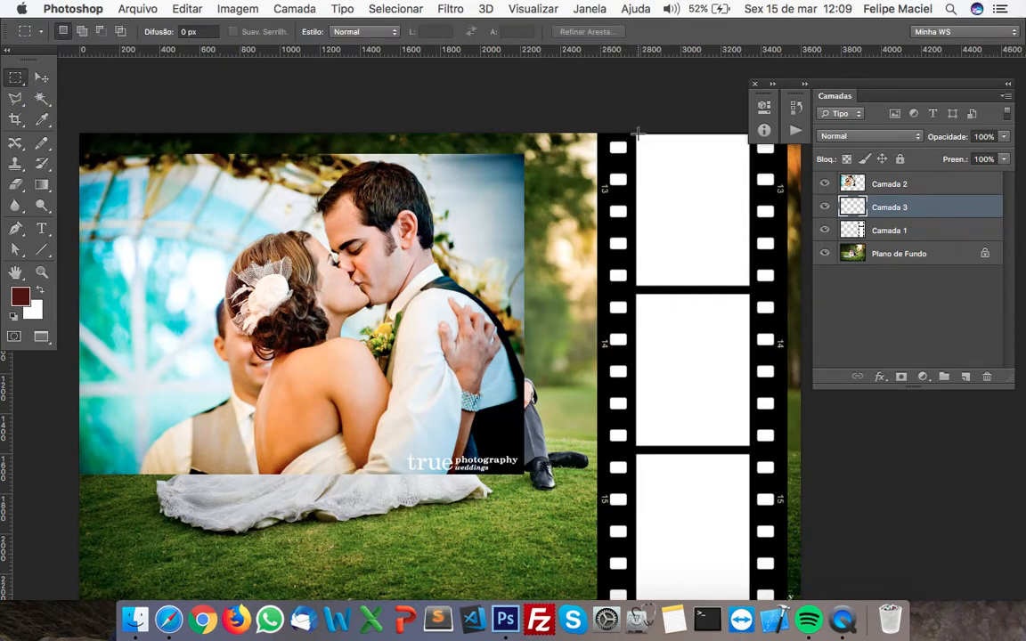
pyautogui.moveTo(635, 134); pyautogui.dragTo(748, 285)
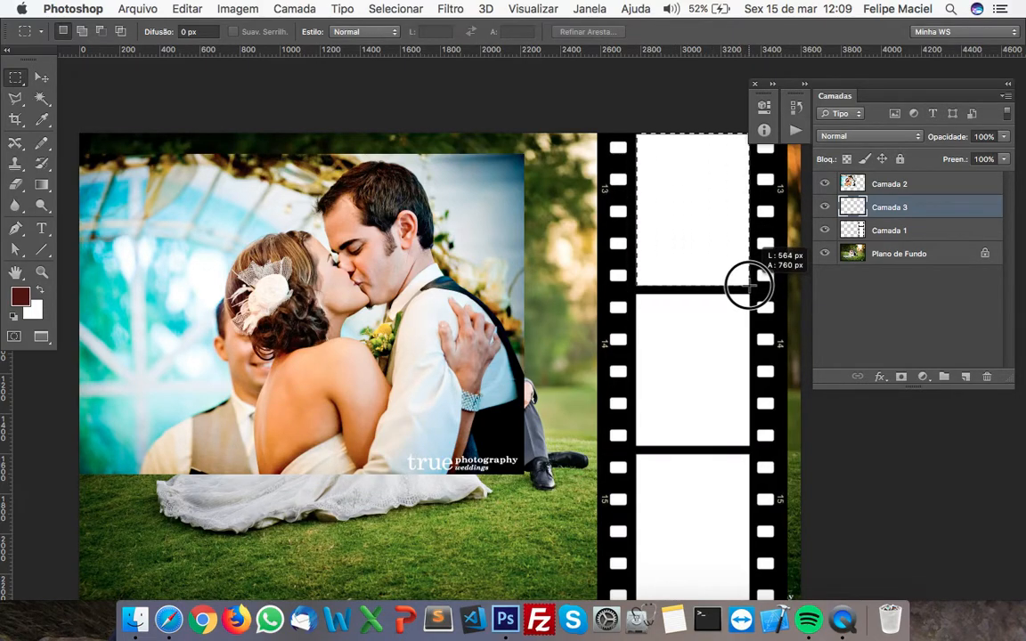
pyautogui.moveTo(750, 285); pyautogui.dragTo(750, 285)
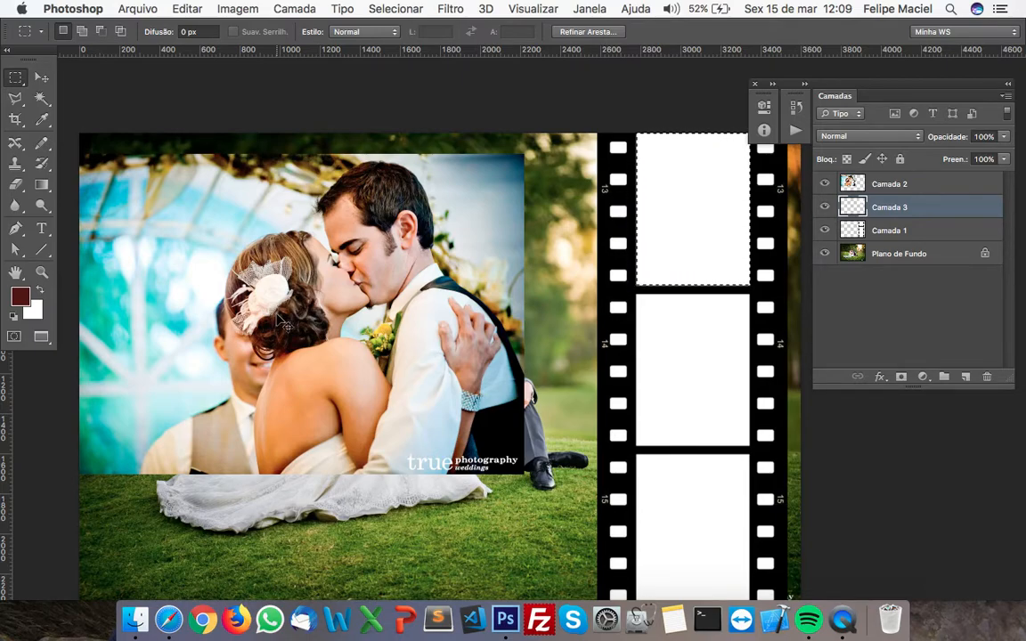
# View Camada 3 on its own by hiding Camada 1, Camada 2 and Plano de Fundo, and show them all again
pyautogui.click(824, 230)
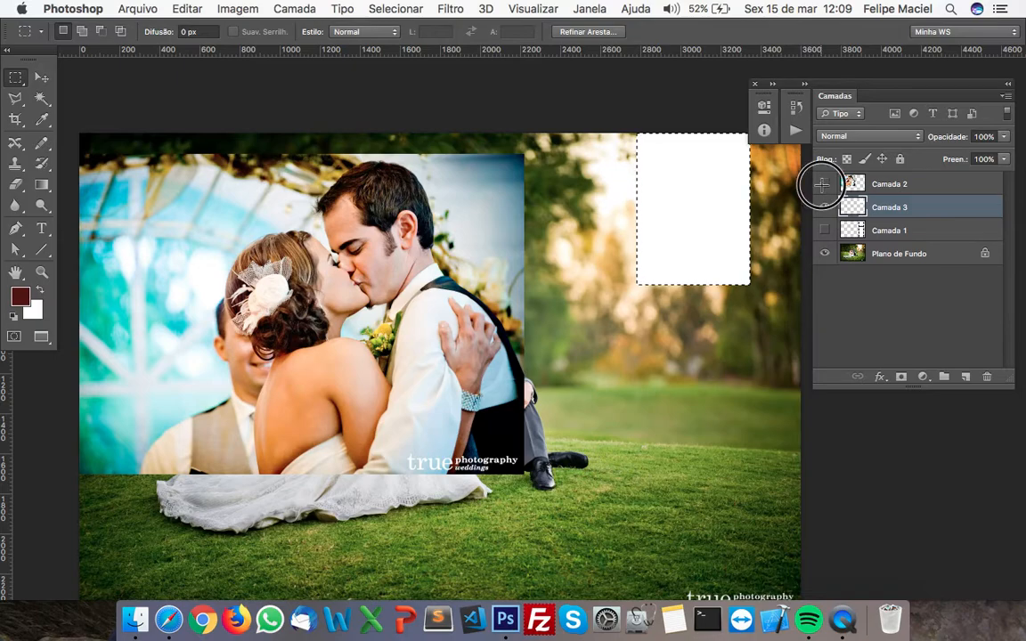
pyautogui.click(824, 184)
pyautogui.click(824, 253)
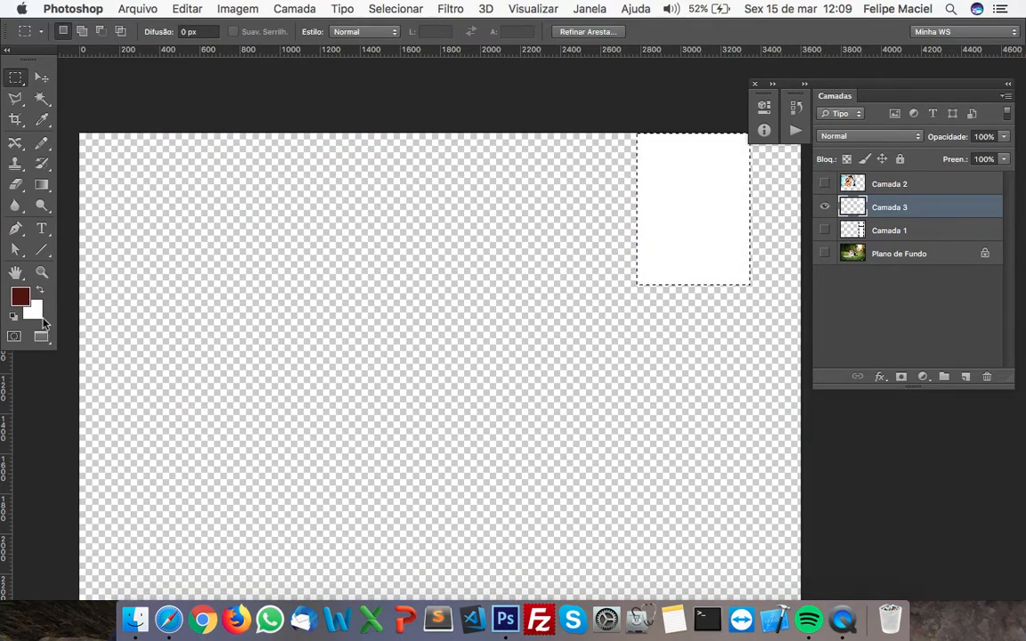
pyautogui.click(824, 253)
pyautogui.click(824, 230)
pyautogui.click(824, 184)
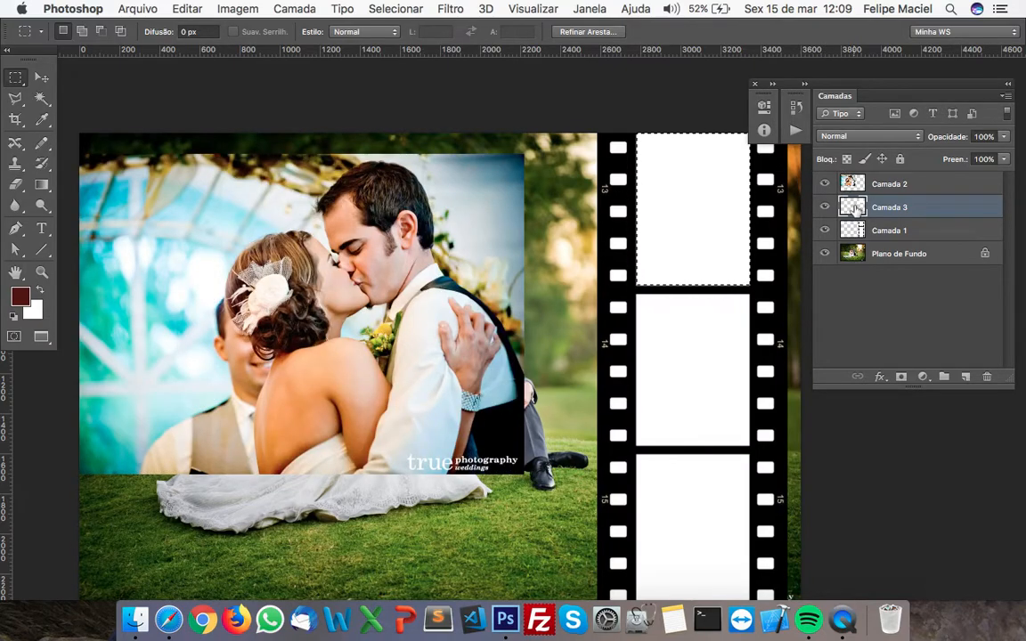
pyautogui.hotkey('shift', 'BackSpace')
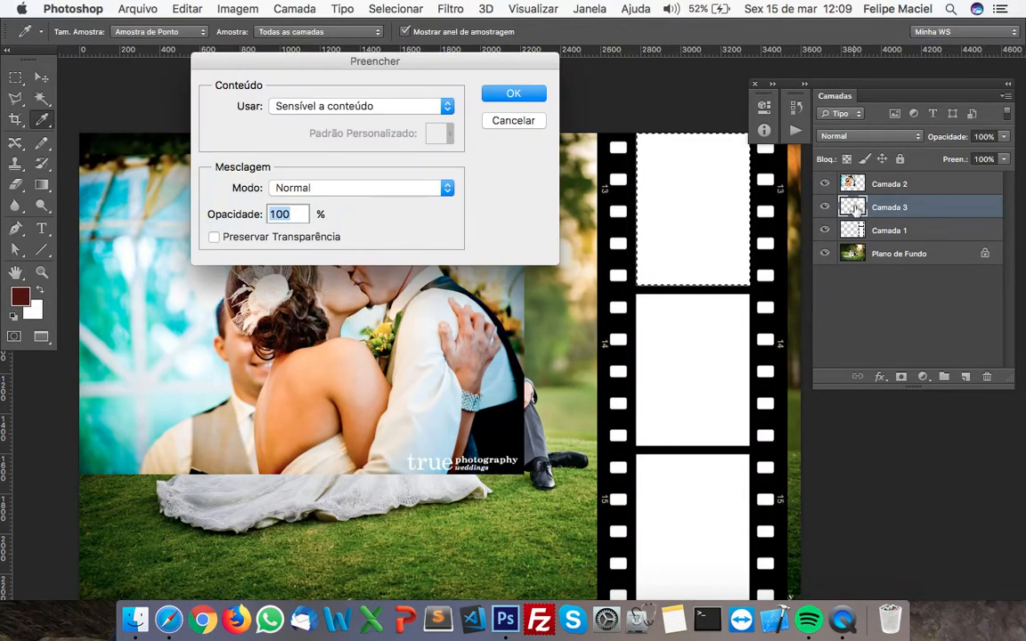
pyautogui.press('Escape')
pyautogui.hotkey('shift', 'BackSpace')
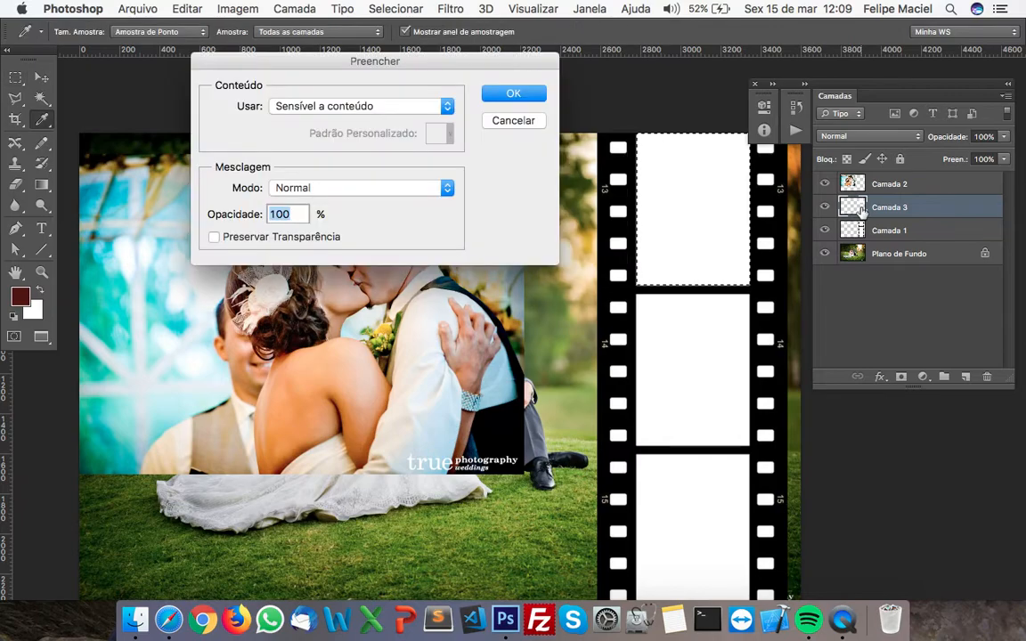
pyautogui.press('Escape')
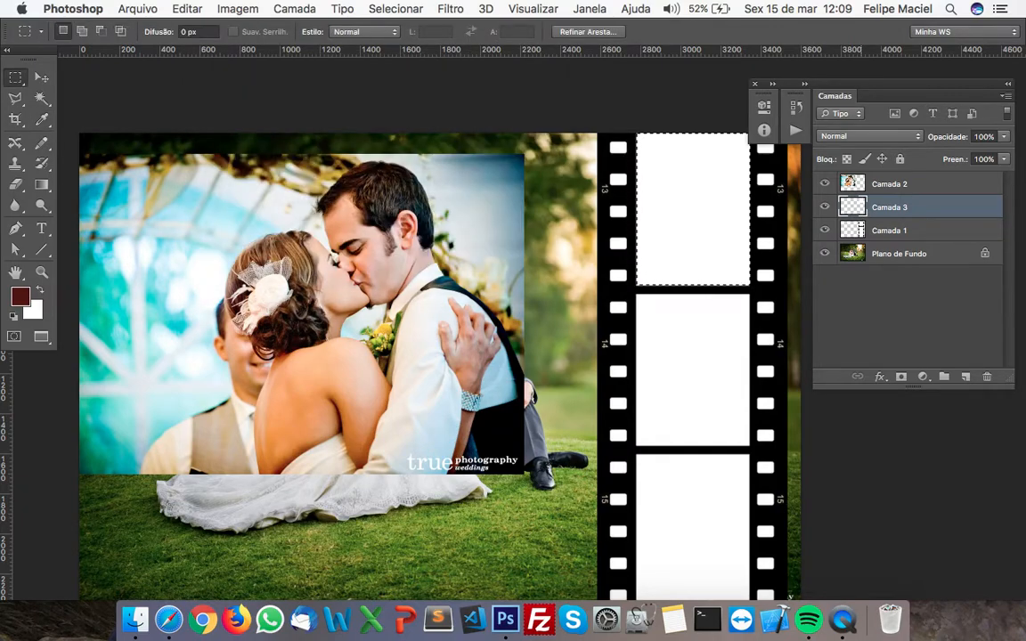
# Fill the selected frame area on Camada 3 with the dark red foreground colour and deselect
pyautogui.hotkey('alt', 'BackSpace')
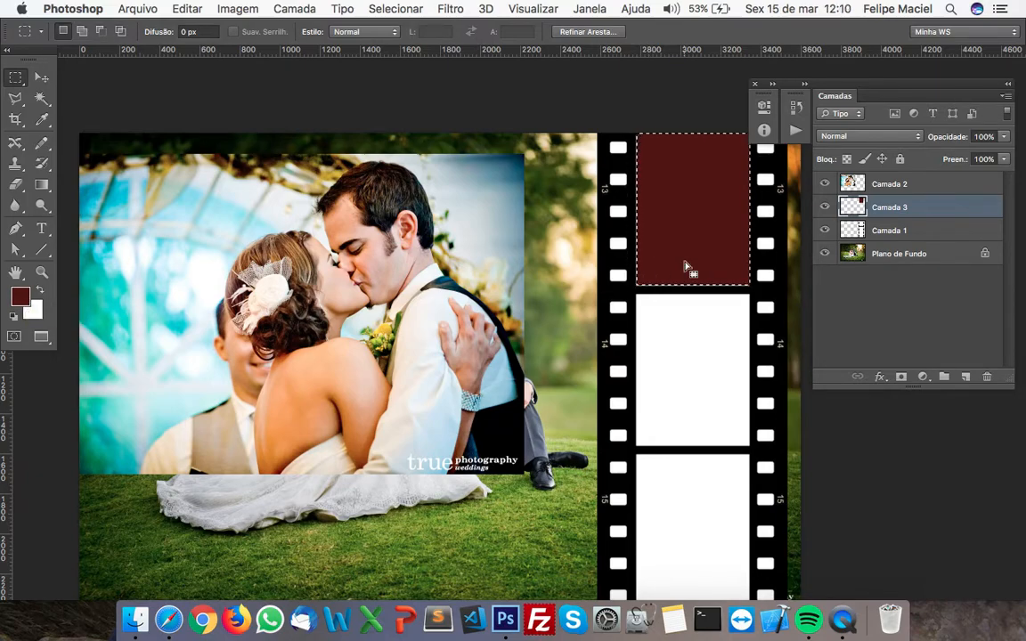
pyautogui.press('super+d')
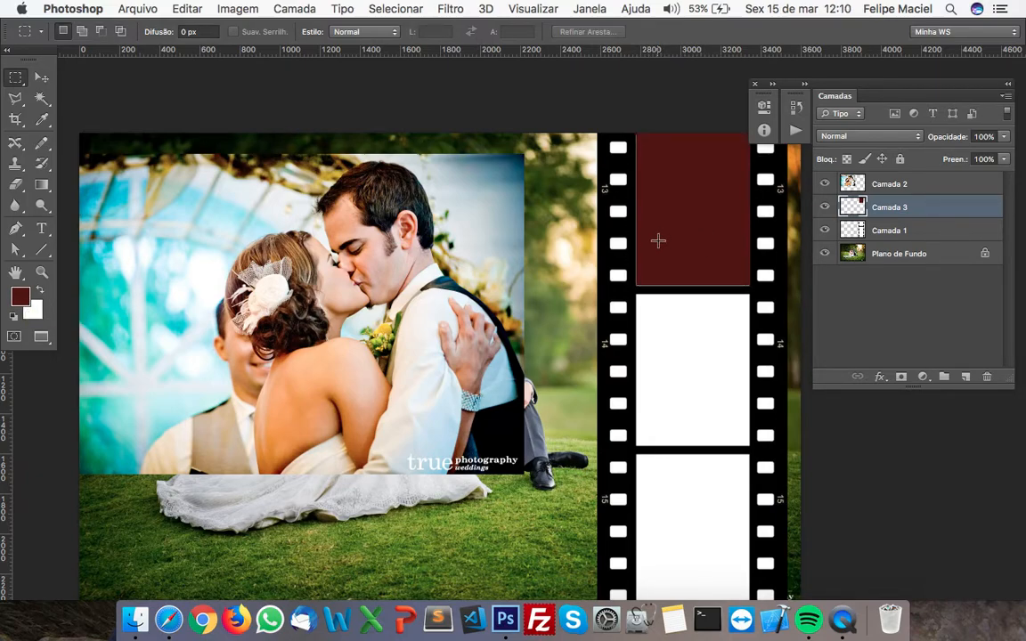
pyautogui.press('v')
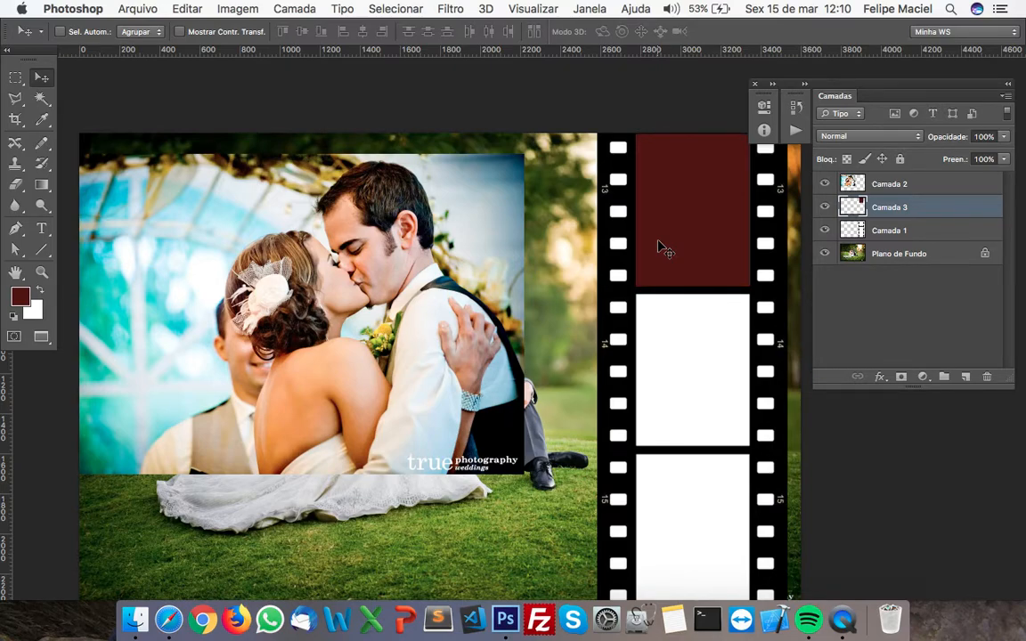
# Try a clipping mask on the kissing couple photo, Camada 2, and release it again
pyautogui.click(839, 184)
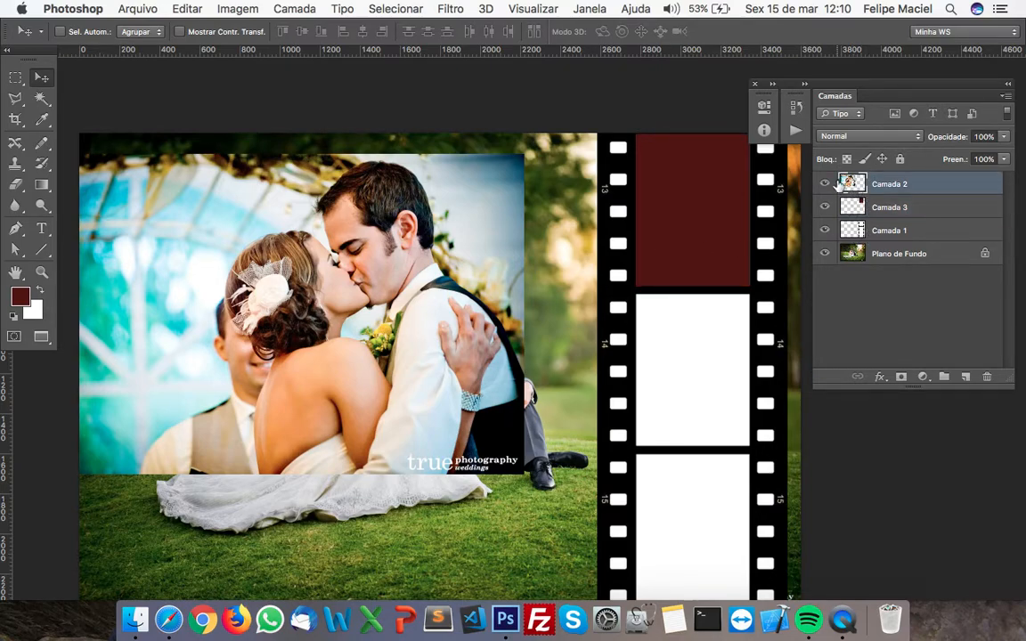
pyautogui.click(826, 184)
pyautogui.click(825, 185)
pyautogui.rightClick(850, 185)
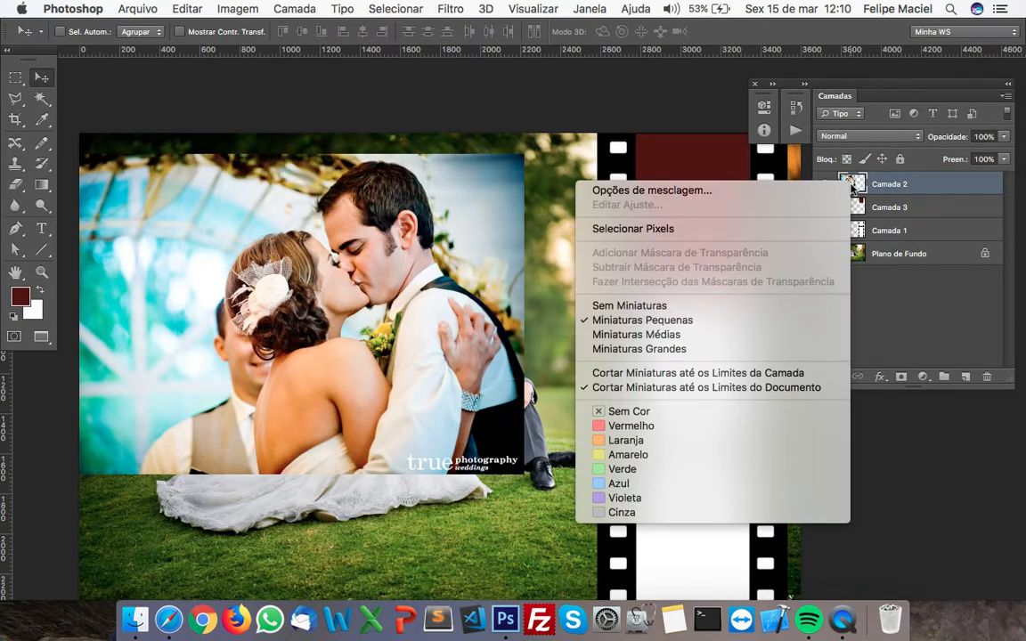
pyautogui.click(897, 186)
pyautogui.rightClick(897, 185)
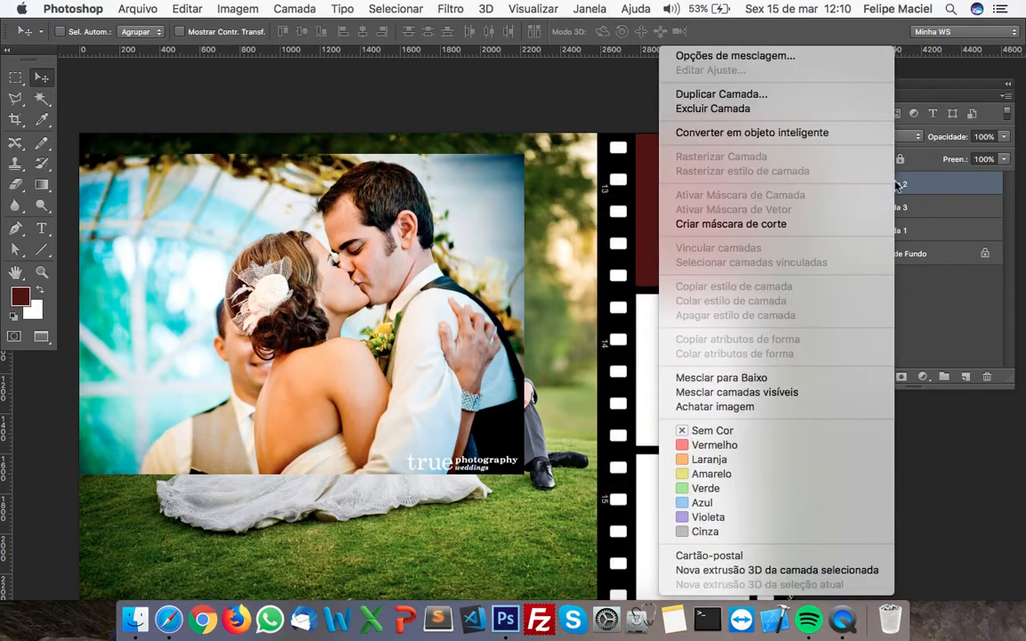
pyautogui.click(808, 229)
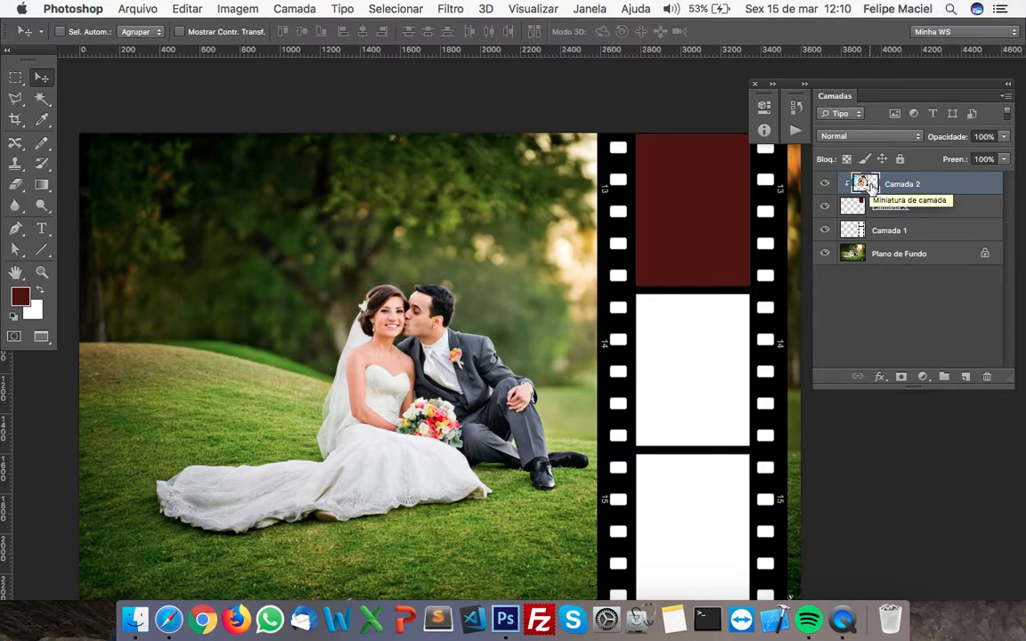
pyautogui.press('alt+super+g')
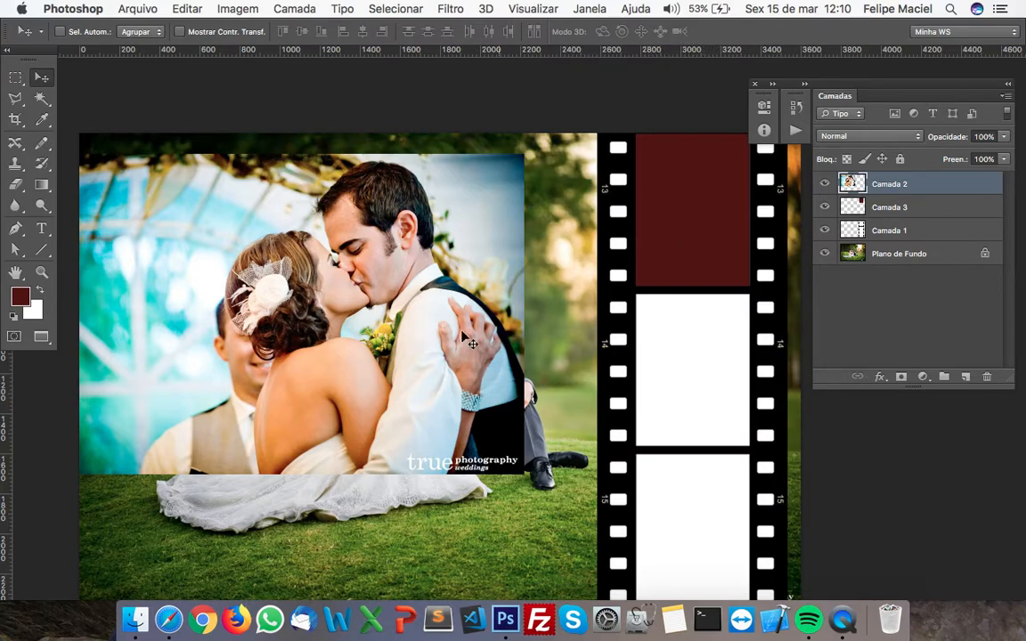
# Move the kissing couple photo over the film strip's uppermost frame and clip it to the dark red rectangle on Camada 3
pyautogui.moveTo(309, 329); pyautogui.dragTo(587, 288)
pyautogui.rightClick(889, 184)
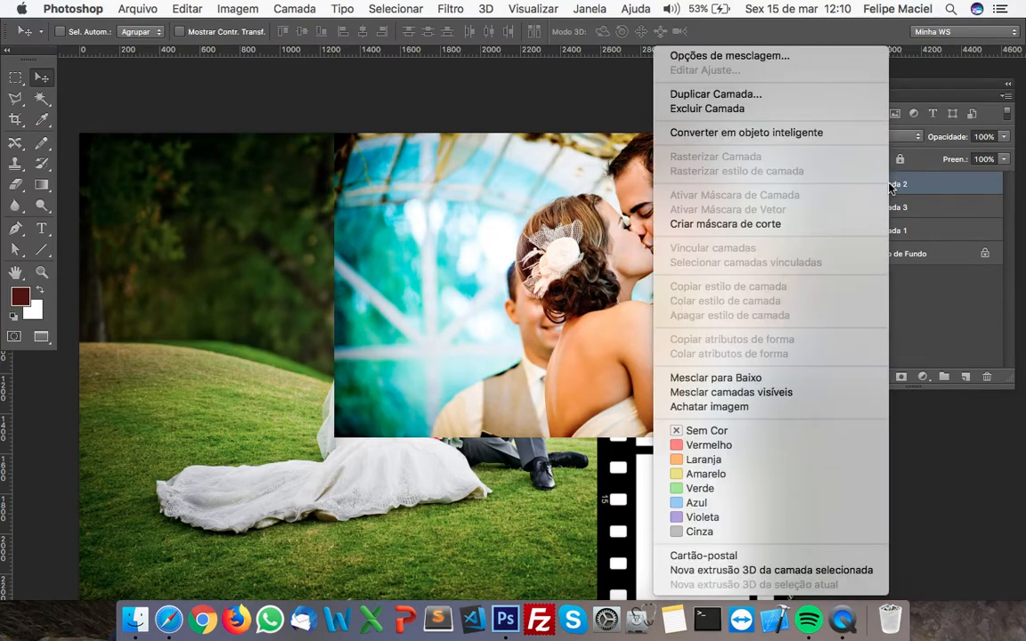
pyautogui.click(835, 224)
pyautogui.moveTo(674, 245)
pyautogui.mouseDown()
pyautogui.moveTo(698, 229)
pyautogui.moveTo(664, 242)
pyautogui.moveTo(674, 246)
pyautogui.moveTo(686, 230)
pyautogui.moveTo(677, 239)
pyautogui.mouseUp()
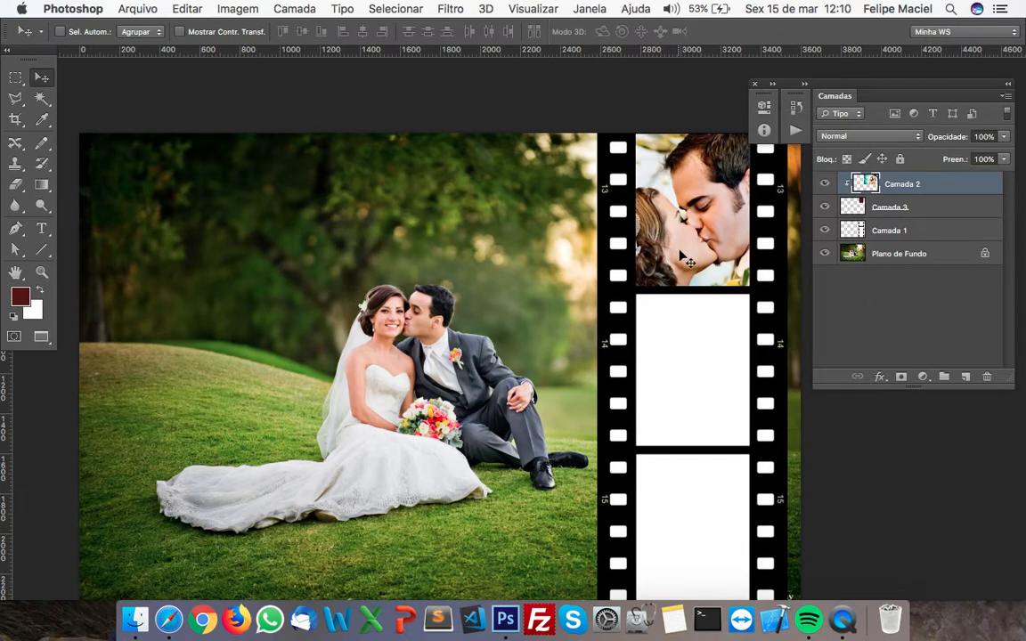
# Scale down the clipped kissing couple photo and reposition it so both faces and shoulders fit inside the frame
pyautogui.moveTo(640, 348); pyautogui.dragTo(614, 343)
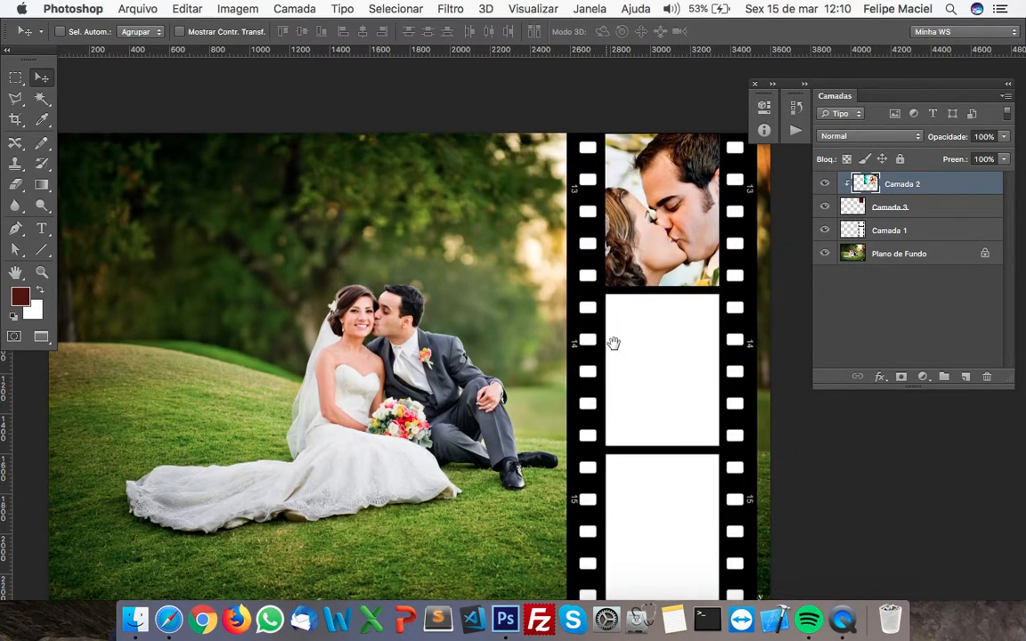
pyautogui.press('super+t')
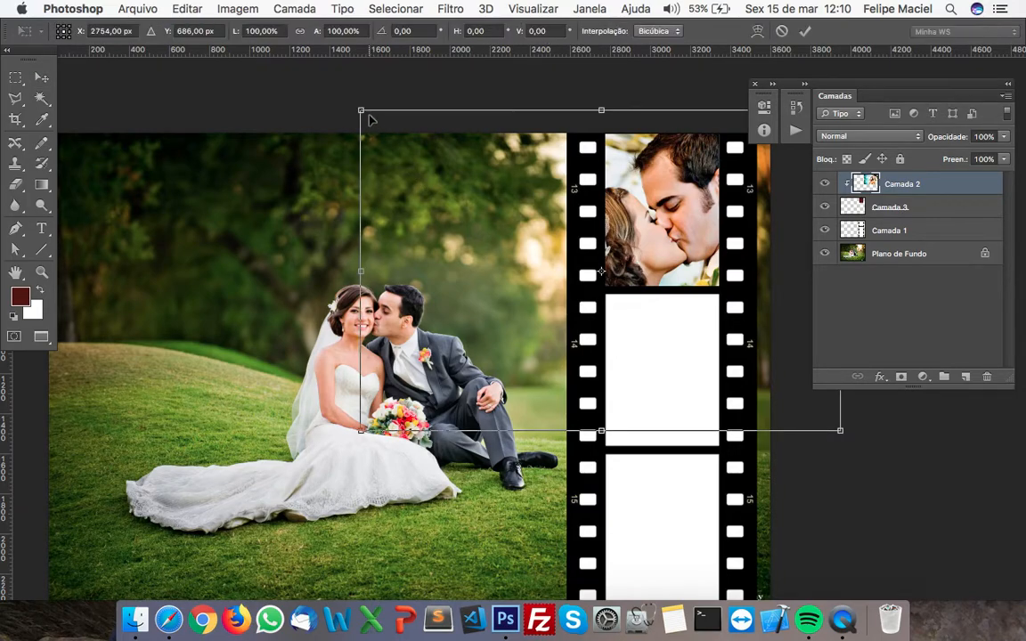
pyautogui.moveTo(361, 111); pyautogui.dragTo(539, 229)
pyautogui.moveTo(732, 283); pyautogui.dragTo(680, 198)
pyautogui.press('Return')
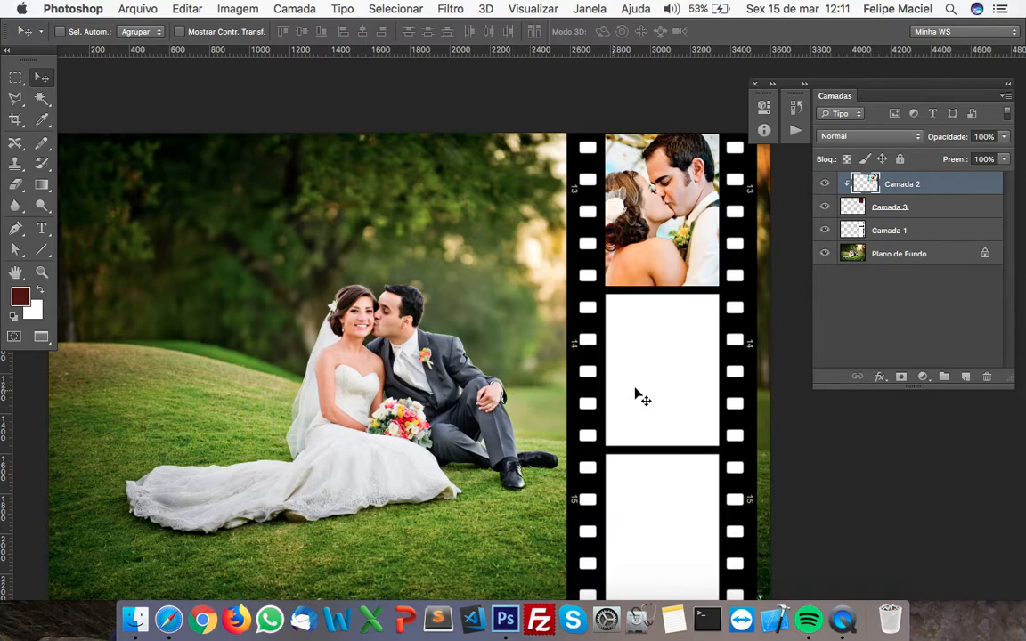
# Copy the whole open photo of the couple kissing under the trees, close it, and paste it into fundo.jpg
pyautogui.scroll(-3, 568, 408)
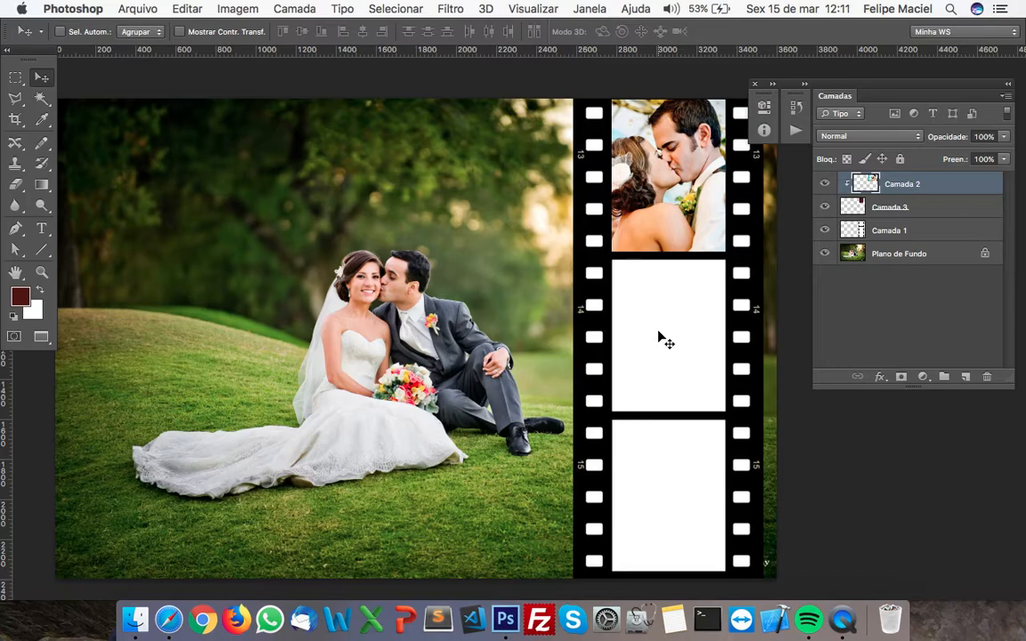
pyautogui.press('Tab')
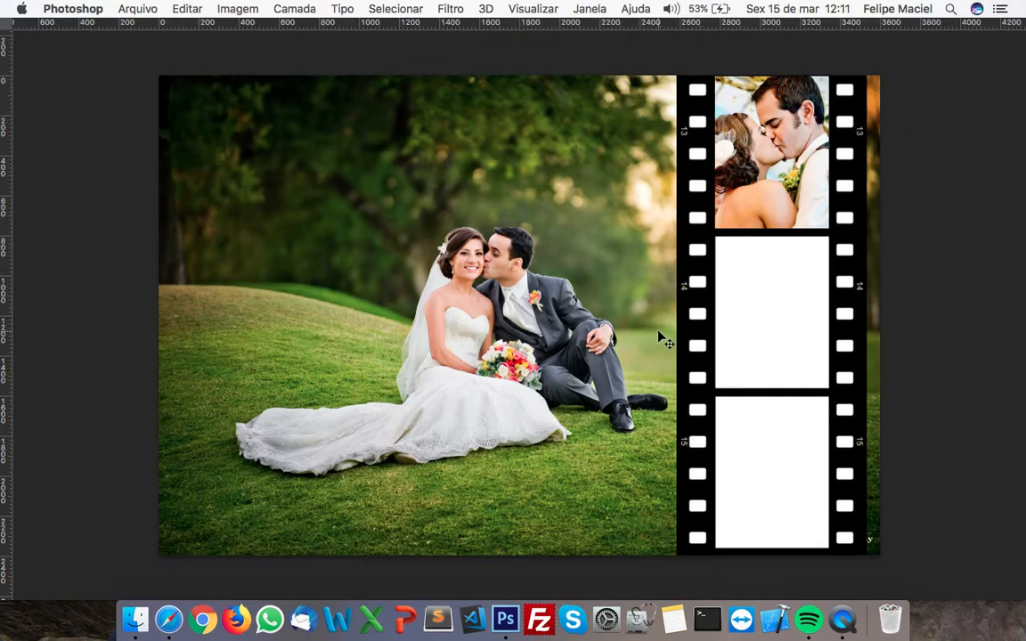
pyautogui.press('Tab')
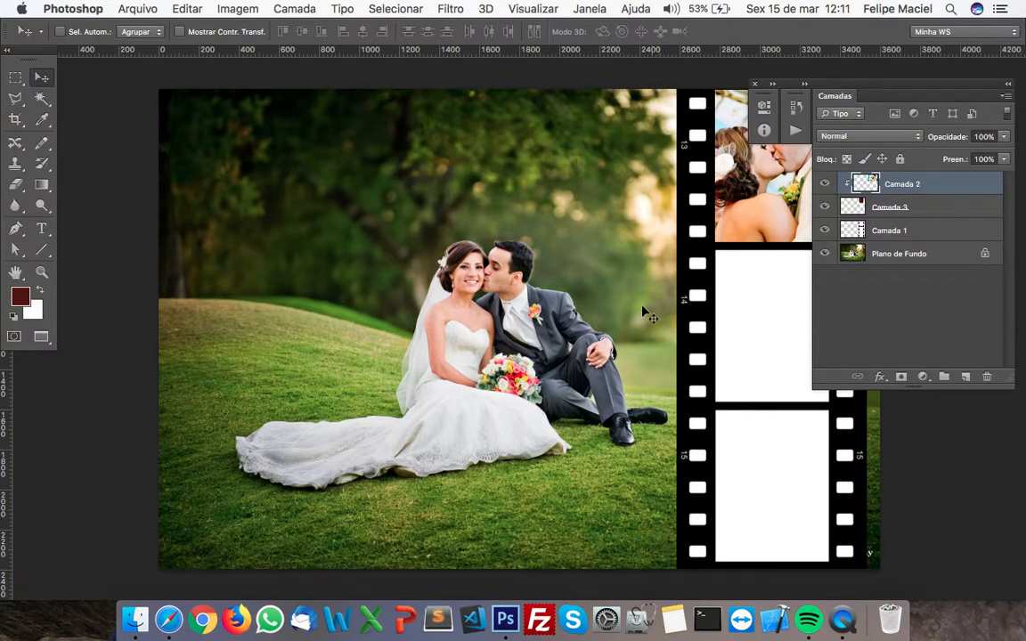
pyautogui.click(588, 10)
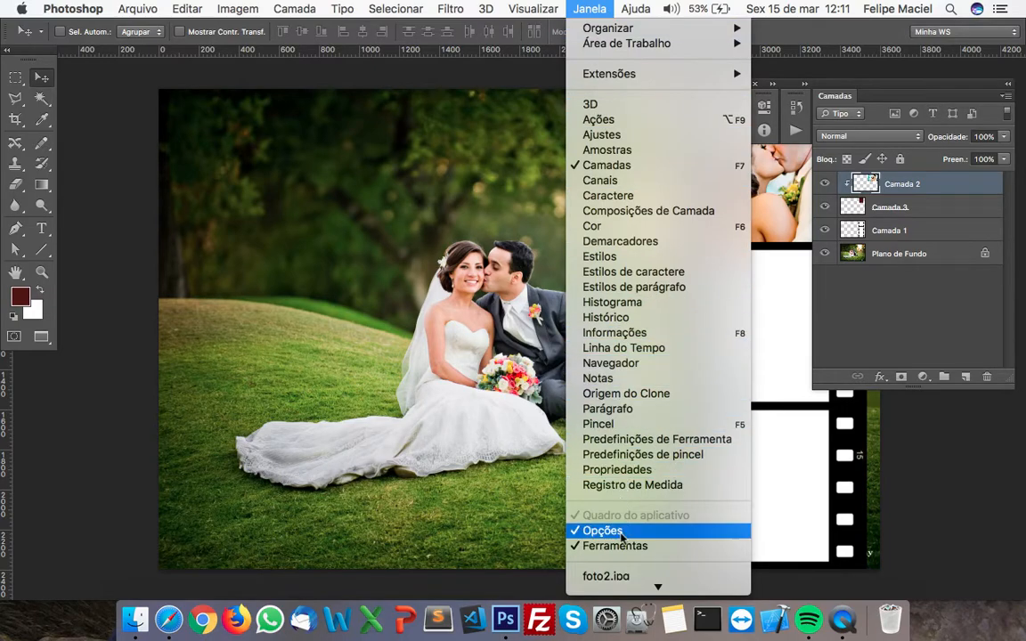
pyautogui.moveTo(618, 591)
pyautogui.click(605, 569)
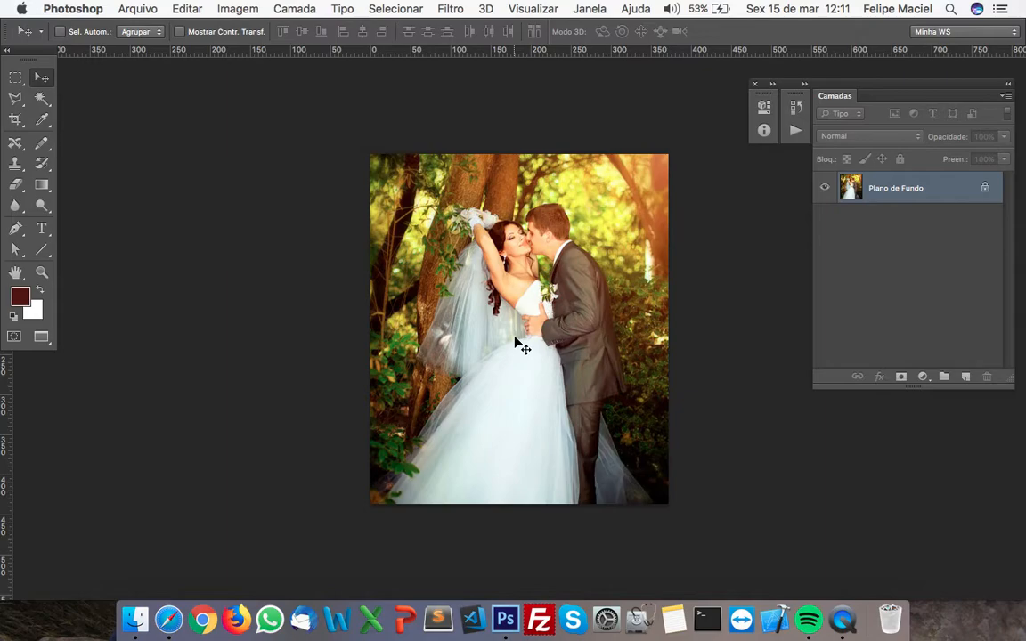
pyautogui.press('super+a')
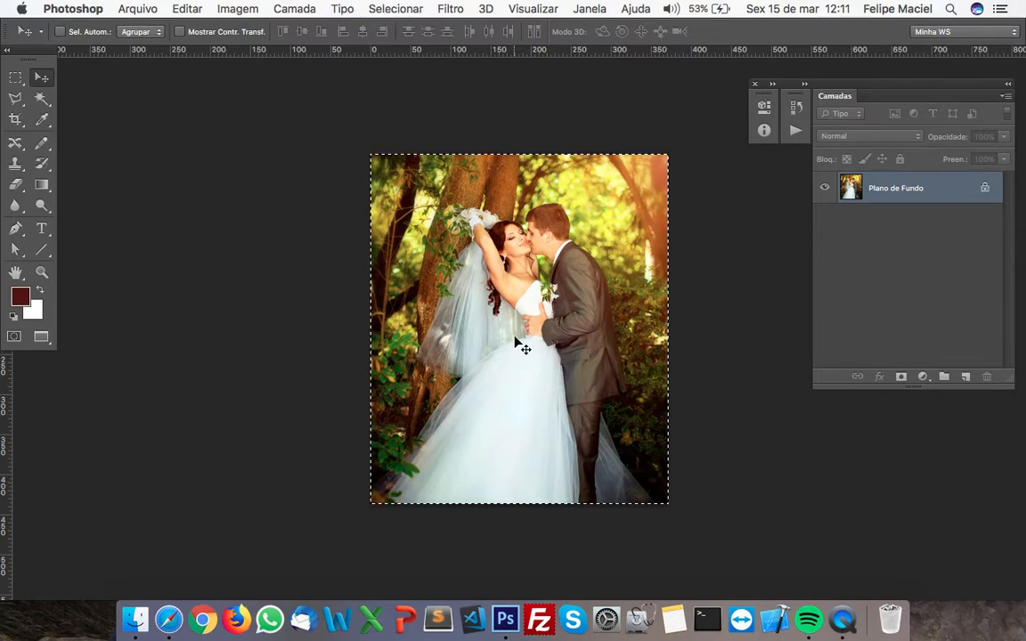
pyautogui.press('super+w')
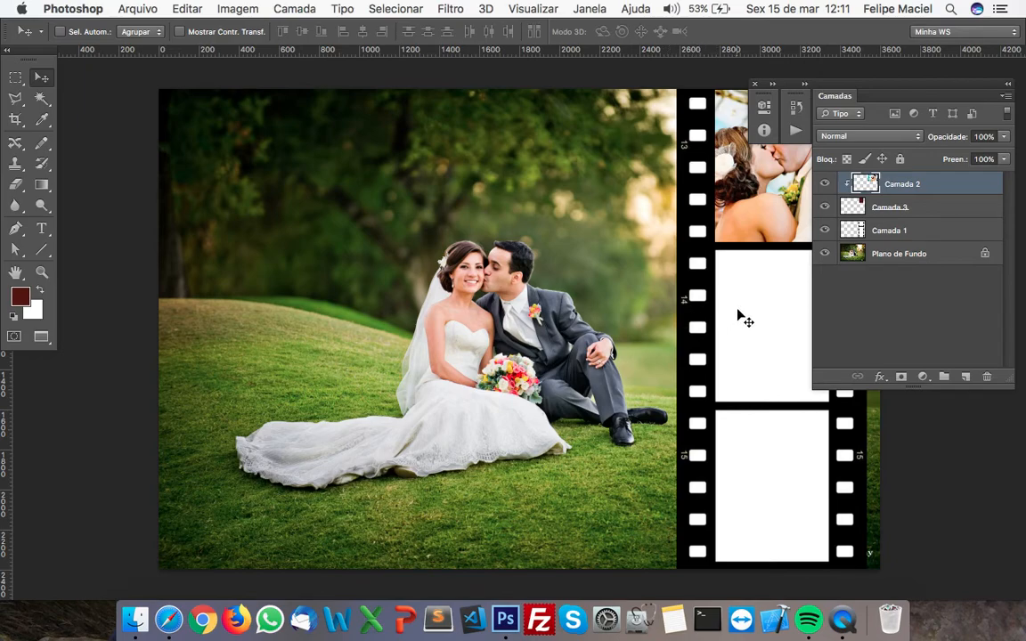
pyautogui.press('super+v')
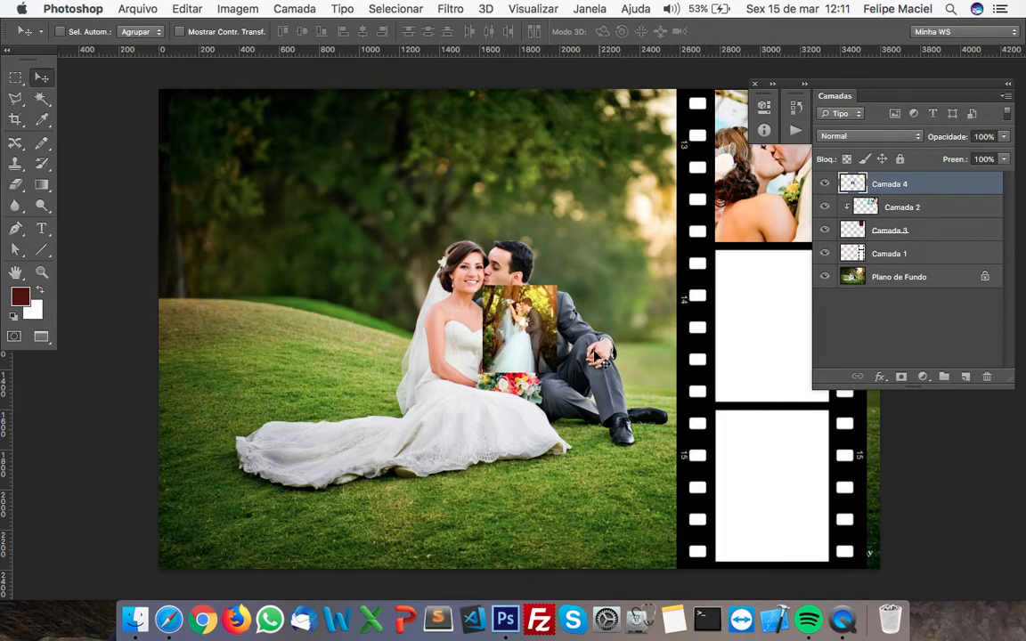
# Move the pasted forest photo onto the film strip's middle frame and enlarge it to about 189% so it covers the frame
pyautogui.moveTo(575, 350); pyautogui.dragTo(482, 356)
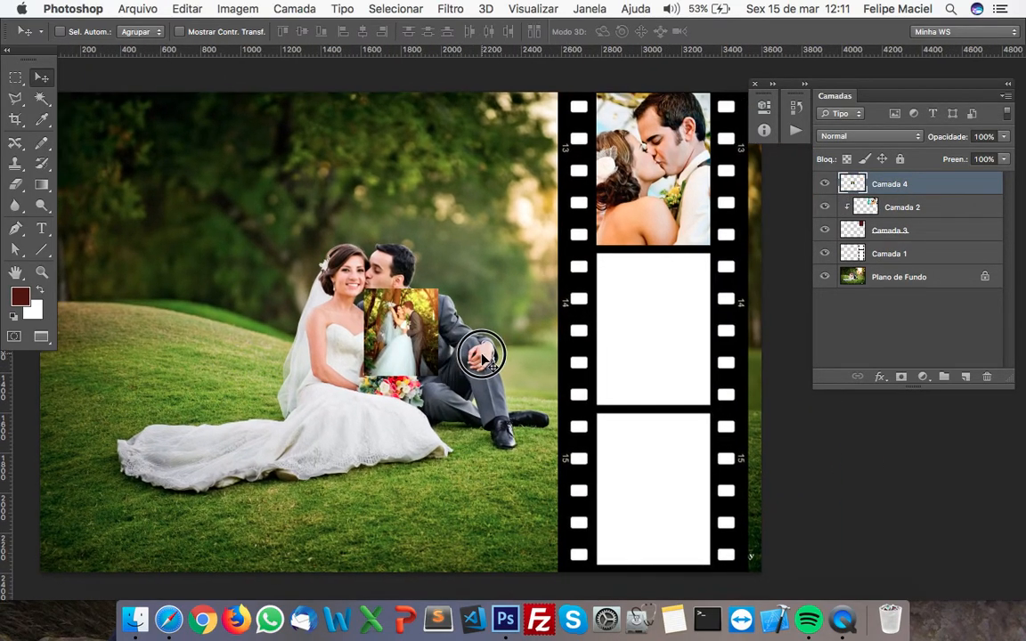
pyautogui.moveTo(399, 328); pyautogui.dragTo(627, 302)
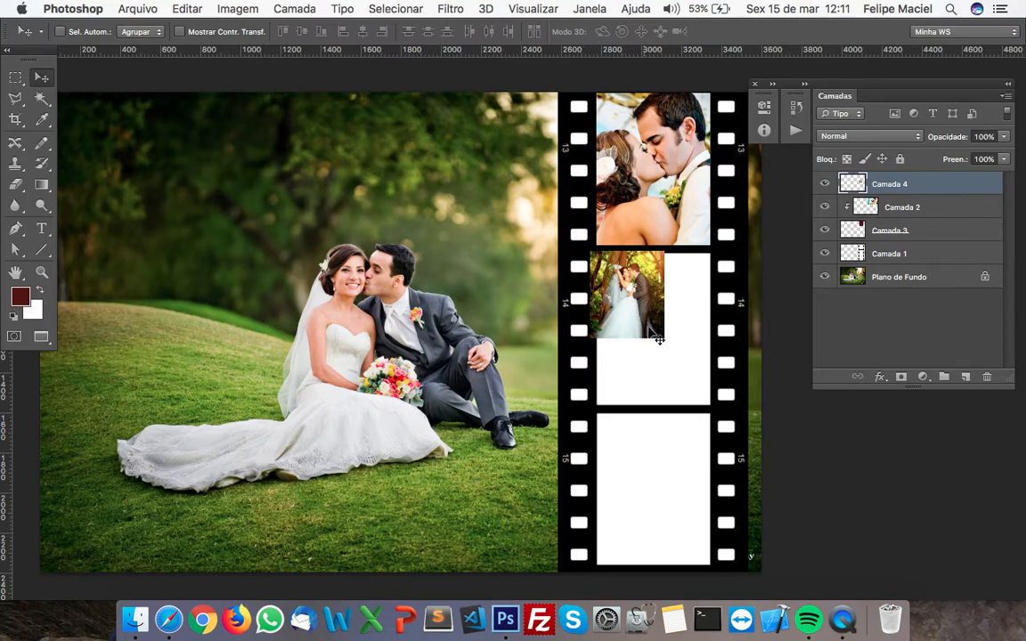
pyautogui.press('super+t')
pyautogui.moveTo(668, 341); pyautogui.dragTo(727, 423)
pyautogui.moveTo(592, 252); pyautogui.dragTo(587, 248)
pyautogui.moveTo(669, 310); pyautogui.dragTo(666, 315)
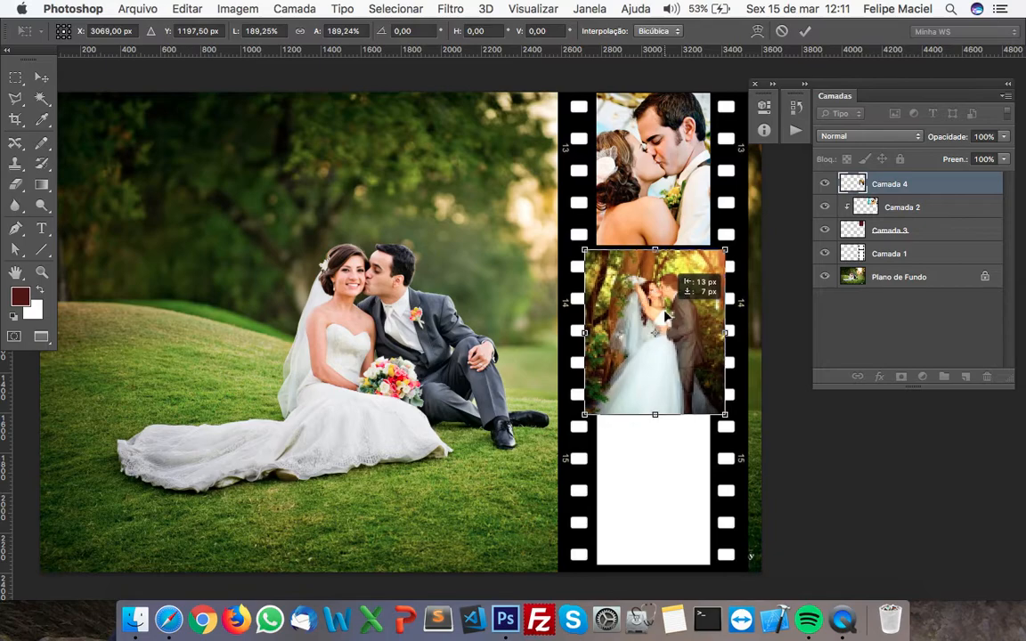
pyautogui.press('Return')
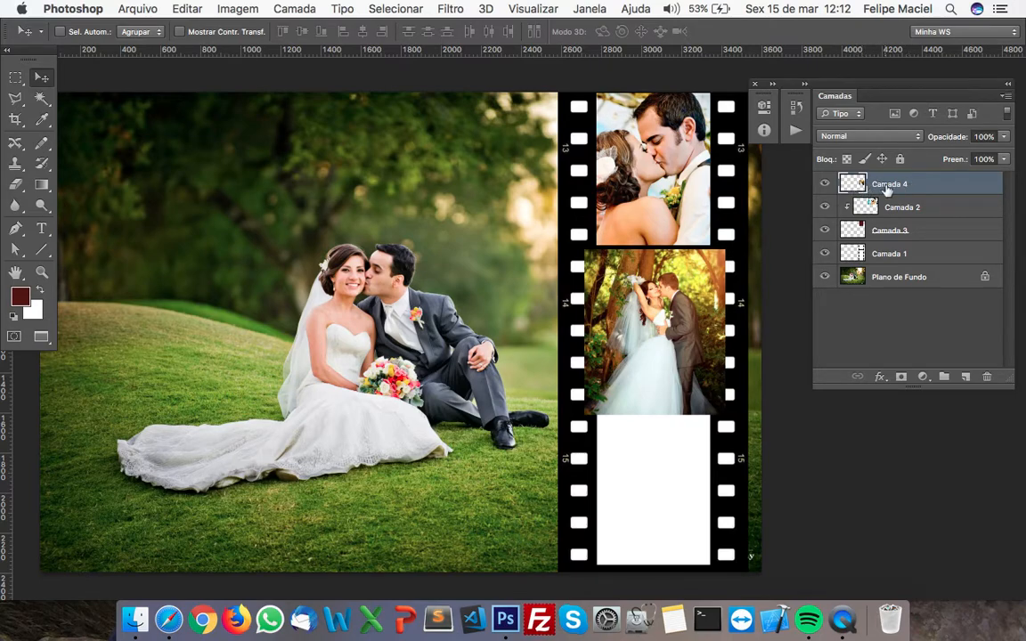
# Add a layer mask to the forest photo on Camada 4 and lower the layer's opacity to 43%
pyautogui.click(824, 184)
pyautogui.click(825, 183)
pyautogui.click(903, 381)
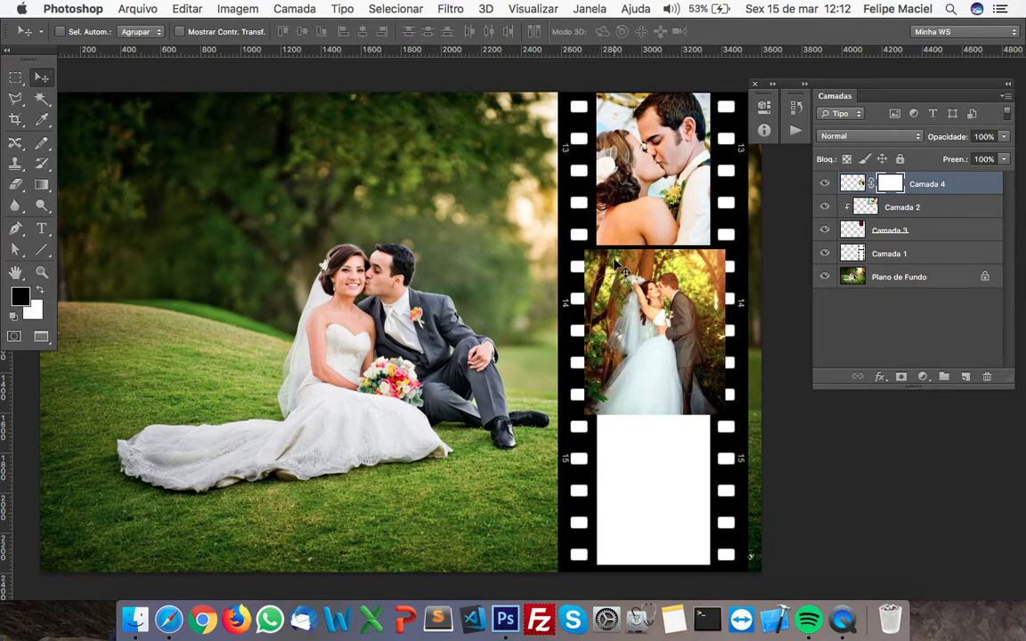
pyautogui.click(853, 183)
pyautogui.moveTo(1004, 143); pyautogui.dragTo(962, 156)
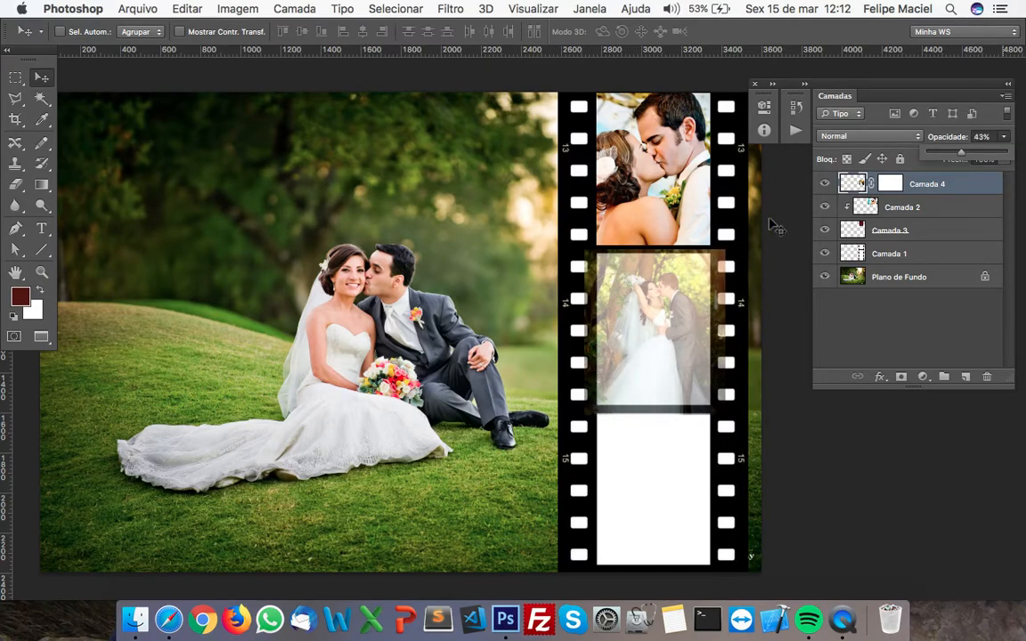
# With Camada 4's mask active, draw a rectangular selection exactly around the film strip's middle frame opening
pyautogui.click(849, 184)
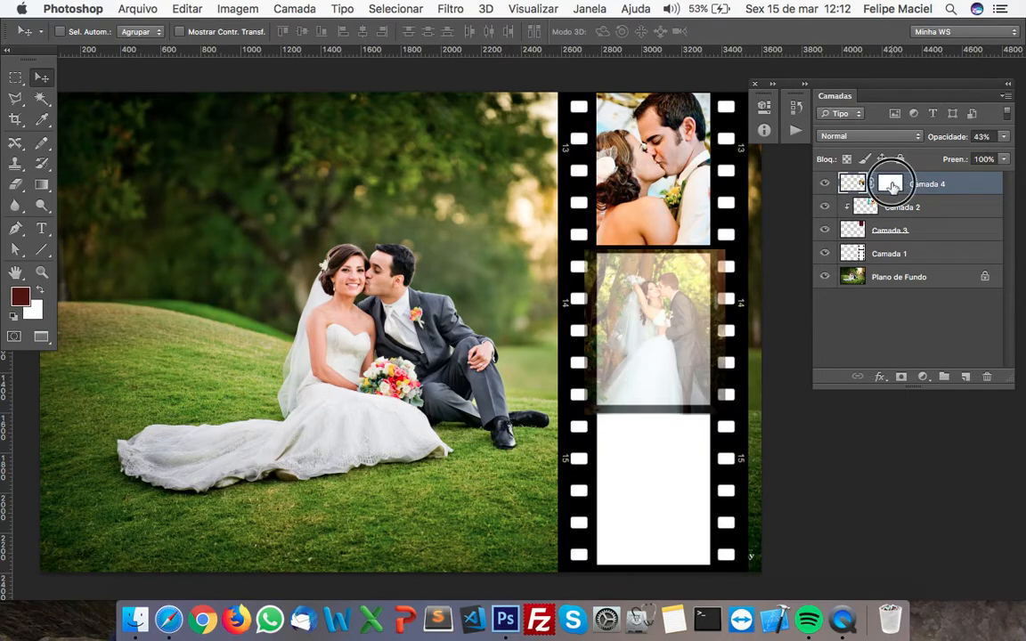
pyautogui.click(891, 183)
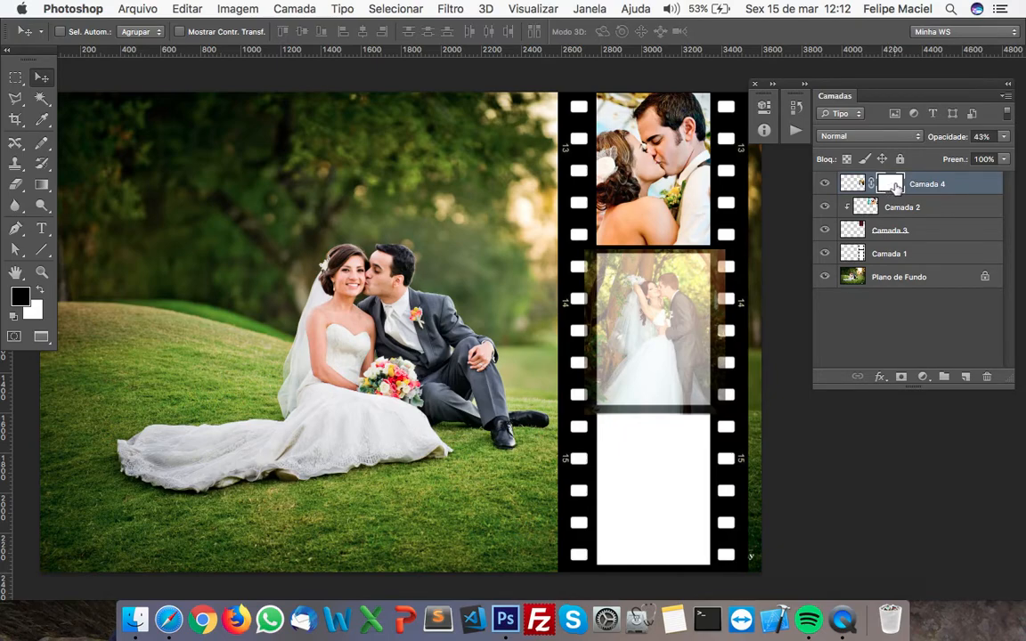
pyautogui.press('super+equal')
pyautogui.press('super+equal')
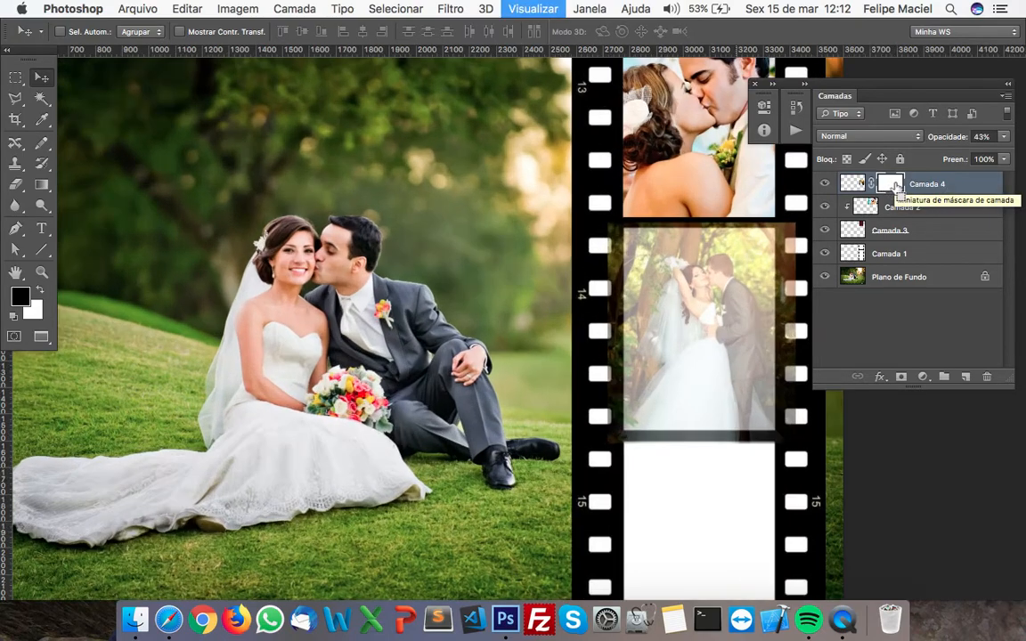
pyautogui.click(619, 365)
pyautogui.moveTo(619, 365); pyautogui.dragTo(440, 370)
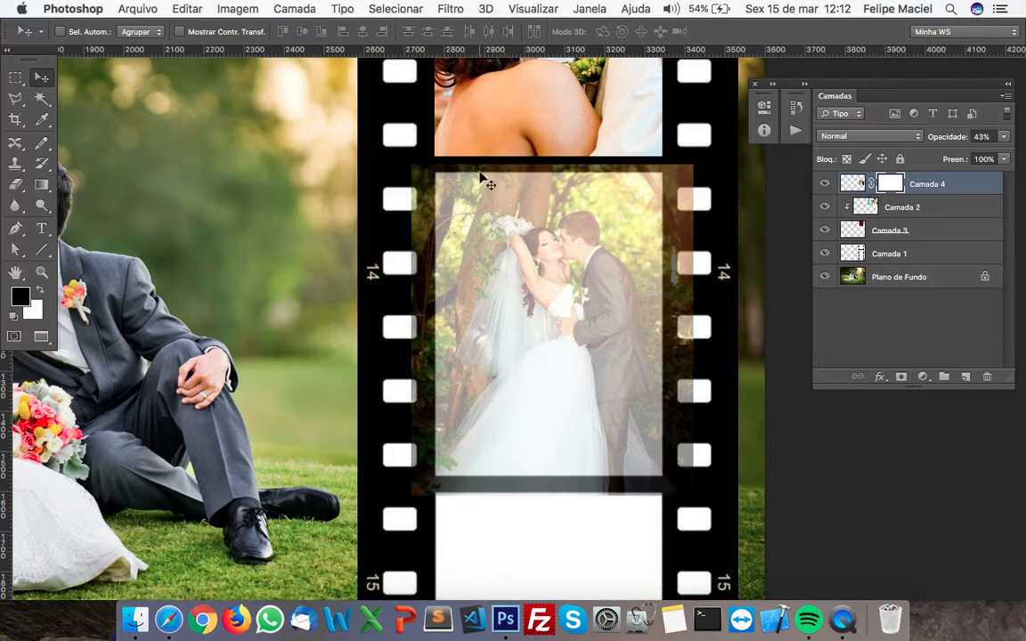
pyautogui.click(19, 81)
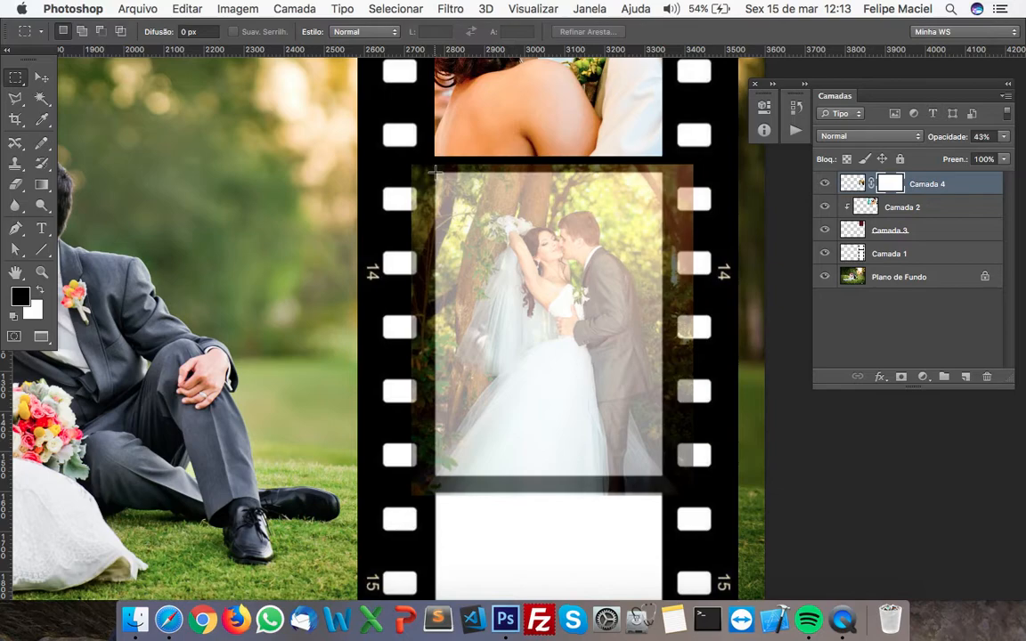
pyautogui.moveTo(434, 173); pyautogui.dragTo(664, 478)
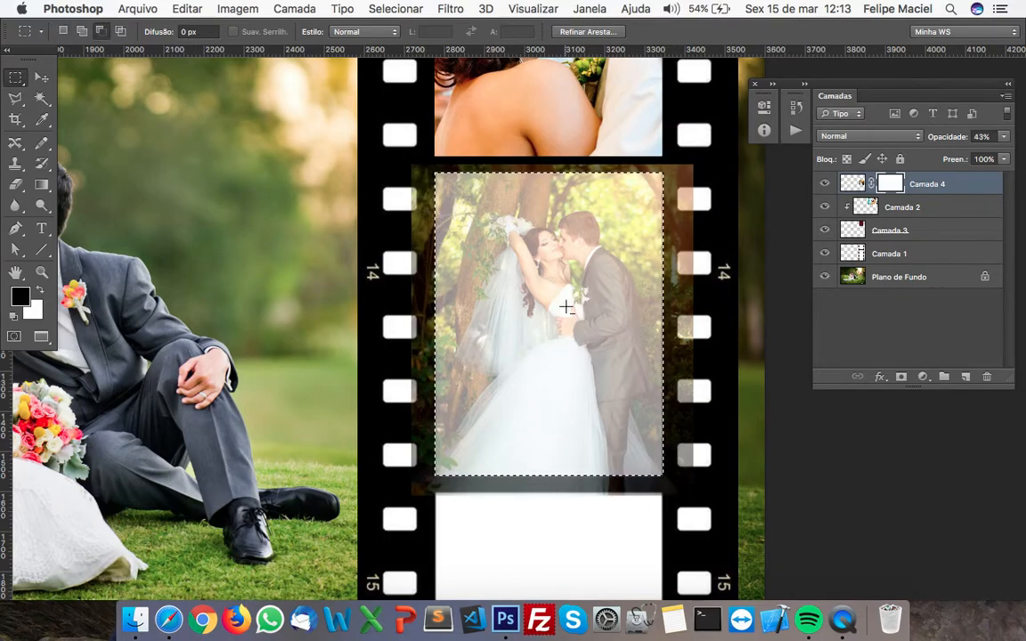
# Invert the frame selection and fill Camada 4's mask with black to hide the photo outside the middle frame
pyautogui.hotkey('alt', 'BackSpace')
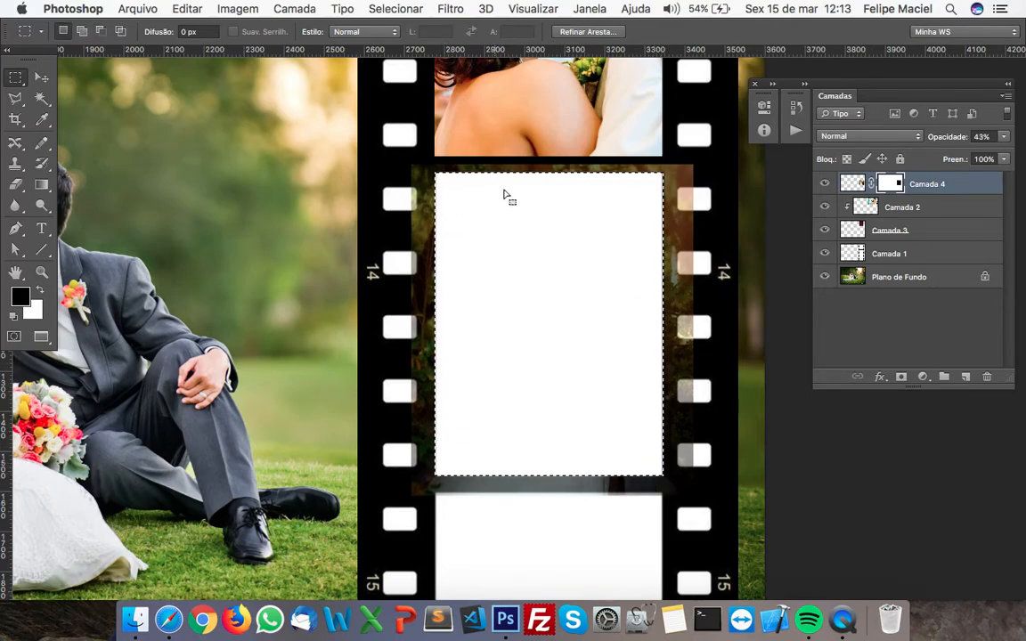
pyautogui.press('super+z')
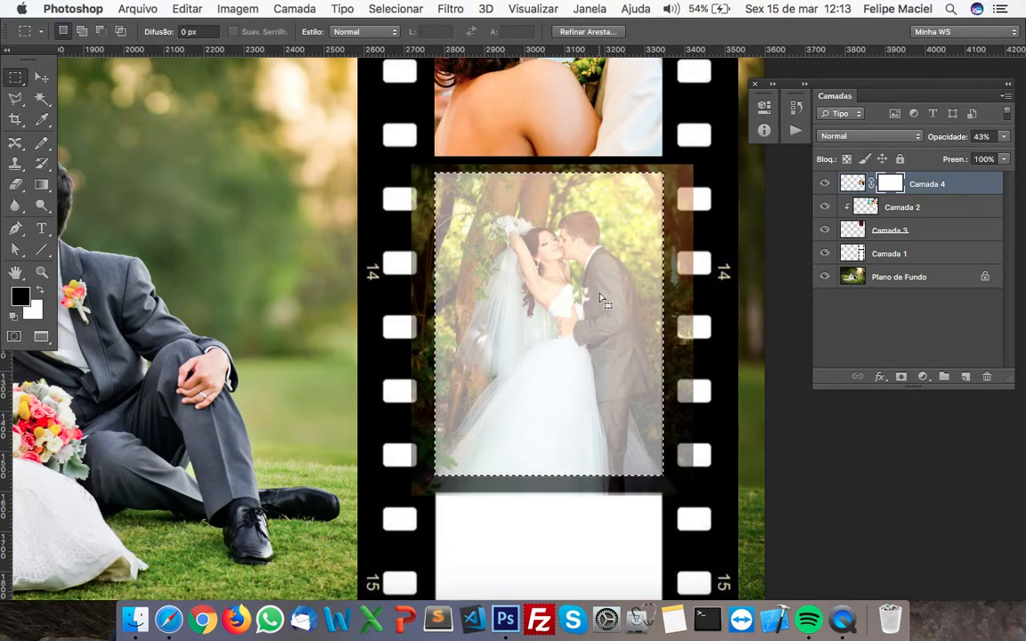
pyautogui.click(392, 9)
pyautogui.click(399, 73)
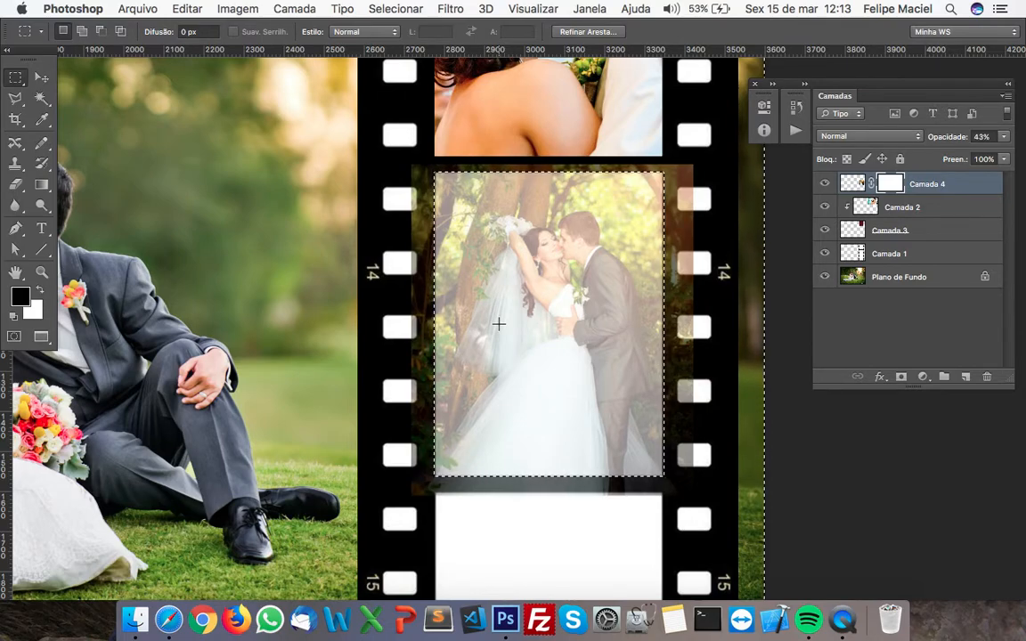
pyautogui.hotkey('alt', 'BackSpace')
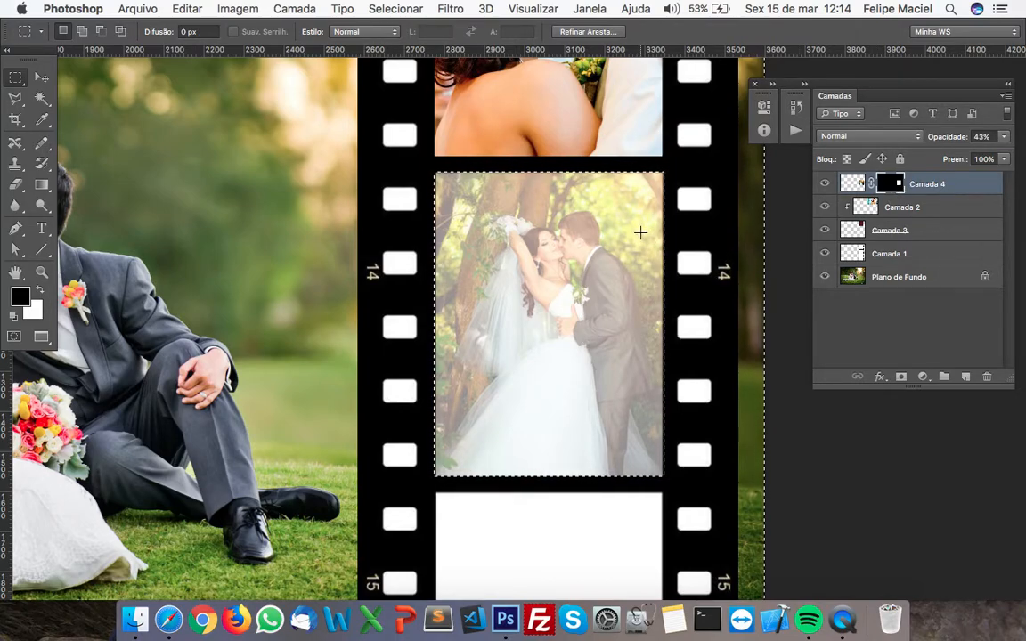
# Set the opacity of the forest photo on Camada 4 back to 100% and clear the selection
pyautogui.click(853, 184)
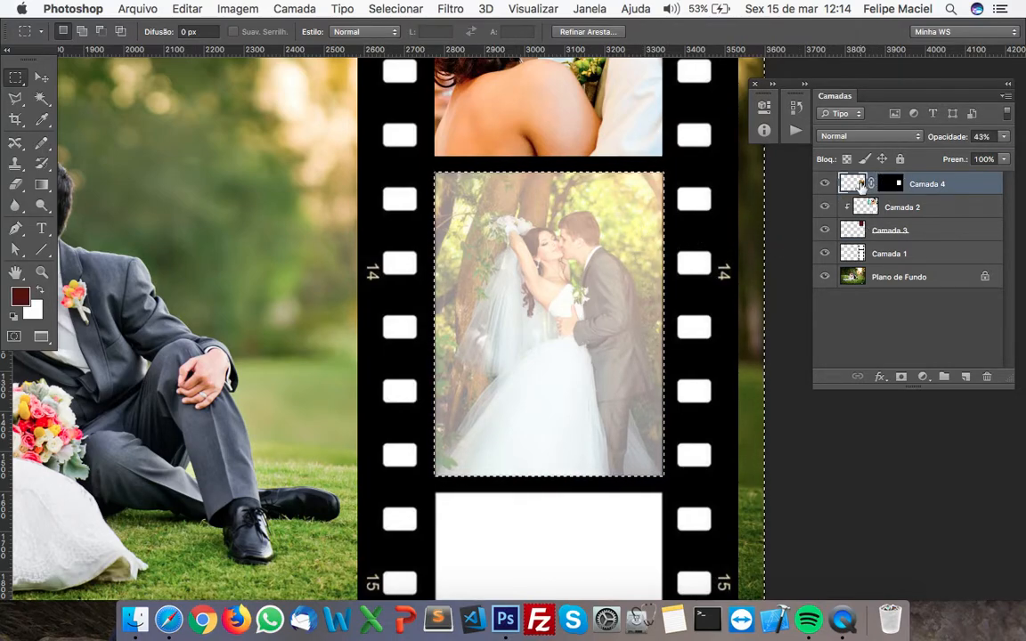
pyautogui.click(1004, 137)
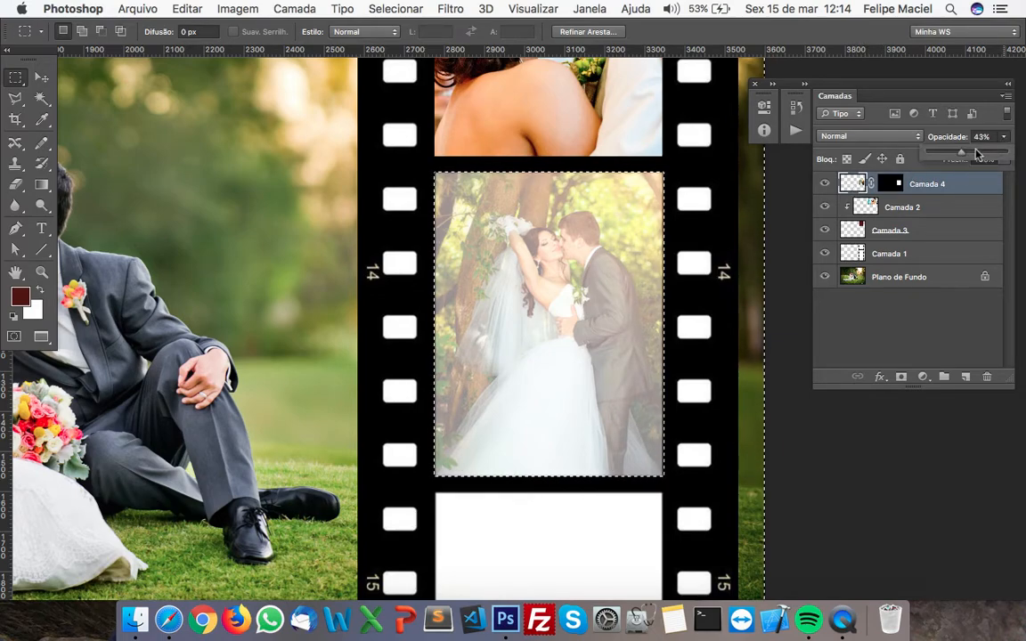
pyautogui.moveTo(962, 157); pyautogui.dragTo(1022, 156)
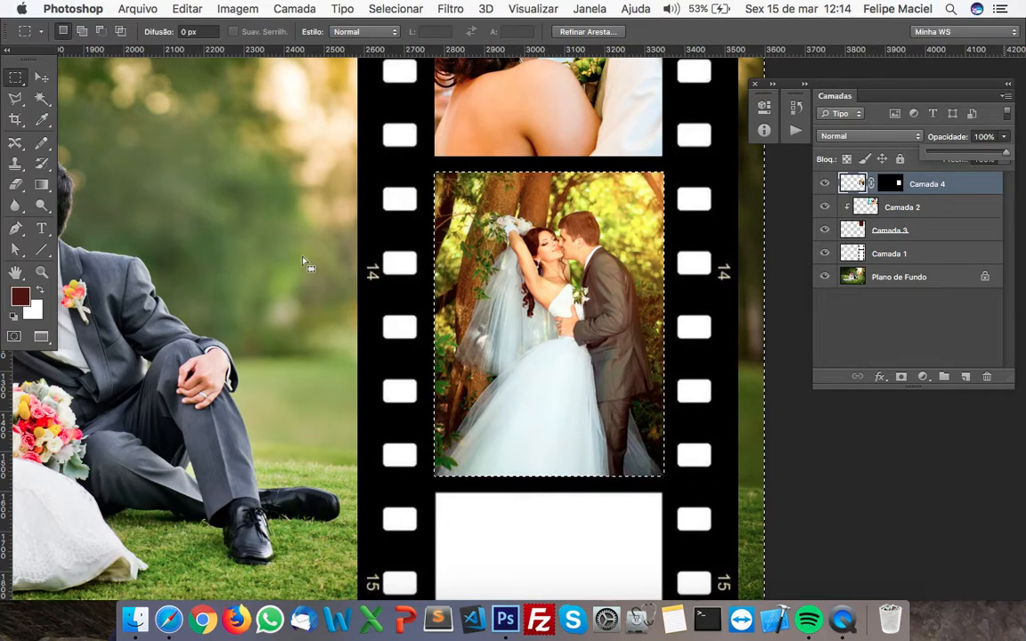
pyautogui.click(266, 257)
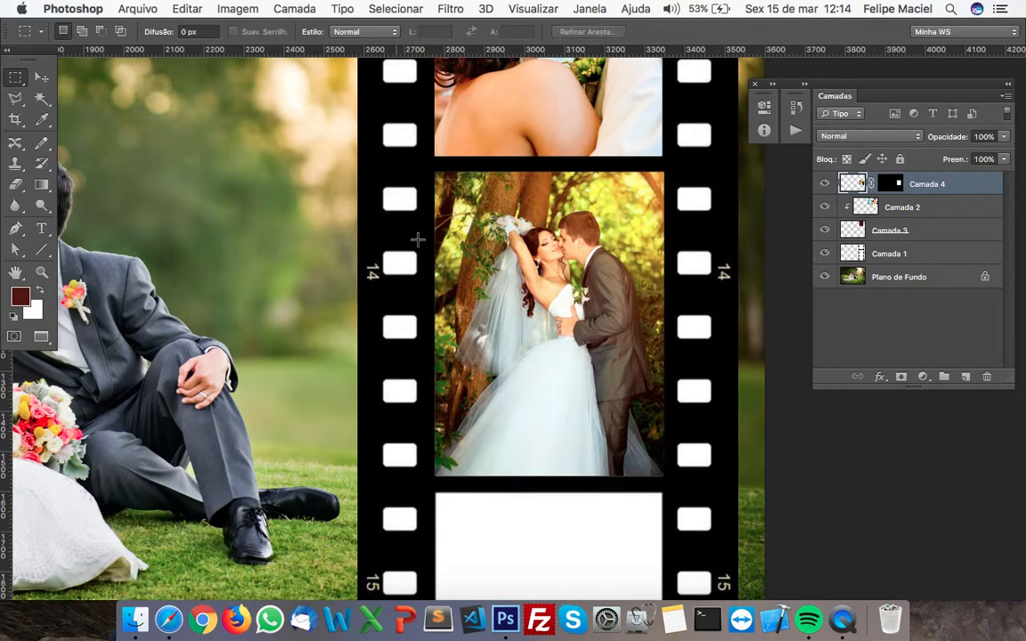
# Copy the whole foto2.jpg image, close it, and paste it into fundo.jpg
pyautogui.moveTo(525, 380); pyautogui.dragTo(565, 241)
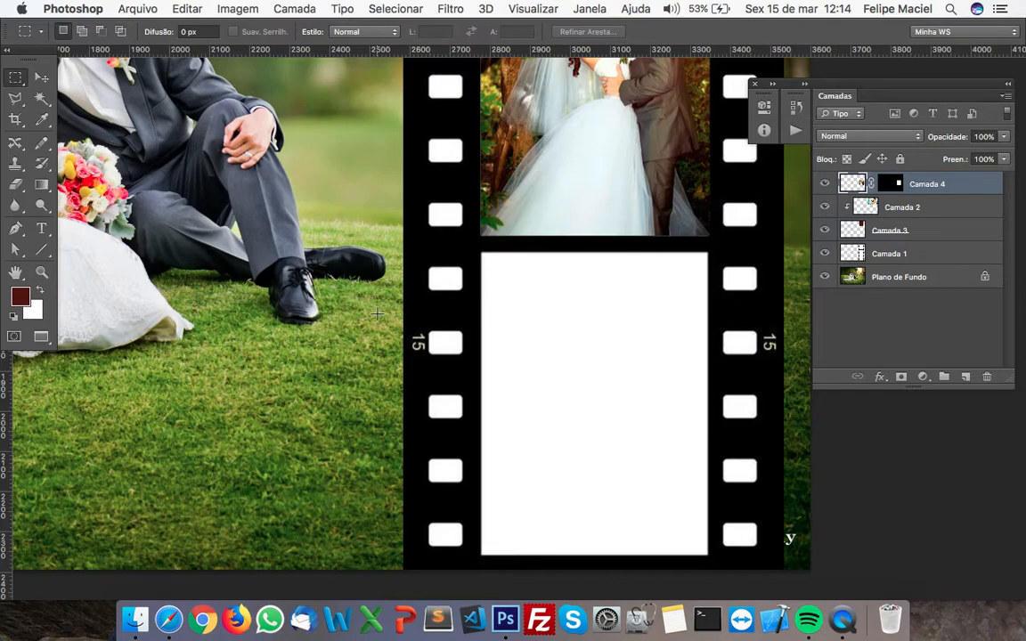
pyautogui.click(588, 9)
pyautogui.click(624, 569)
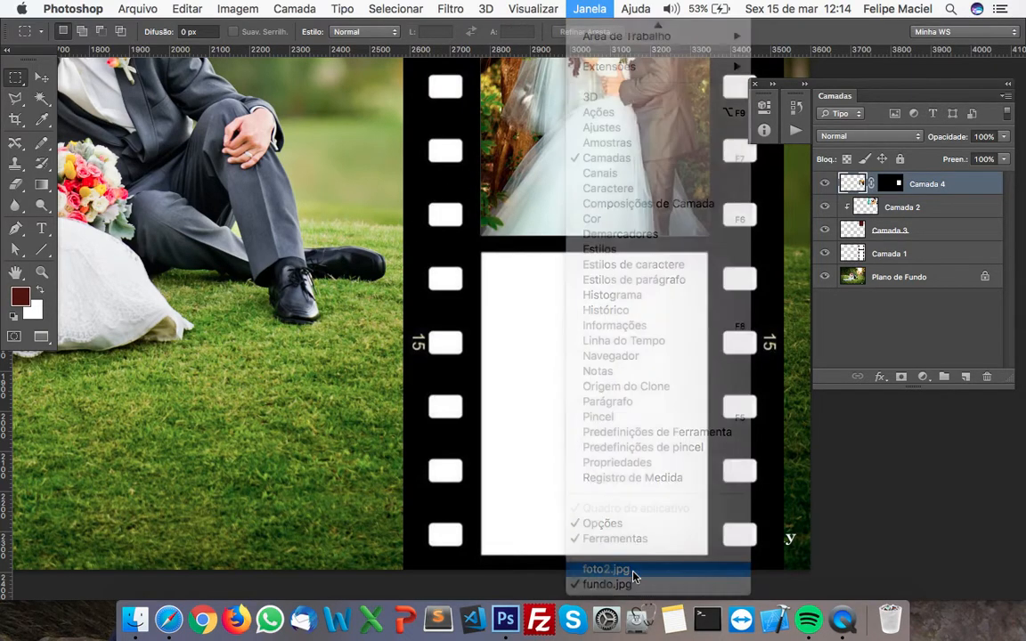
pyautogui.press('super+a')
pyautogui.press('super+c')
pyautogui.press('super+w')
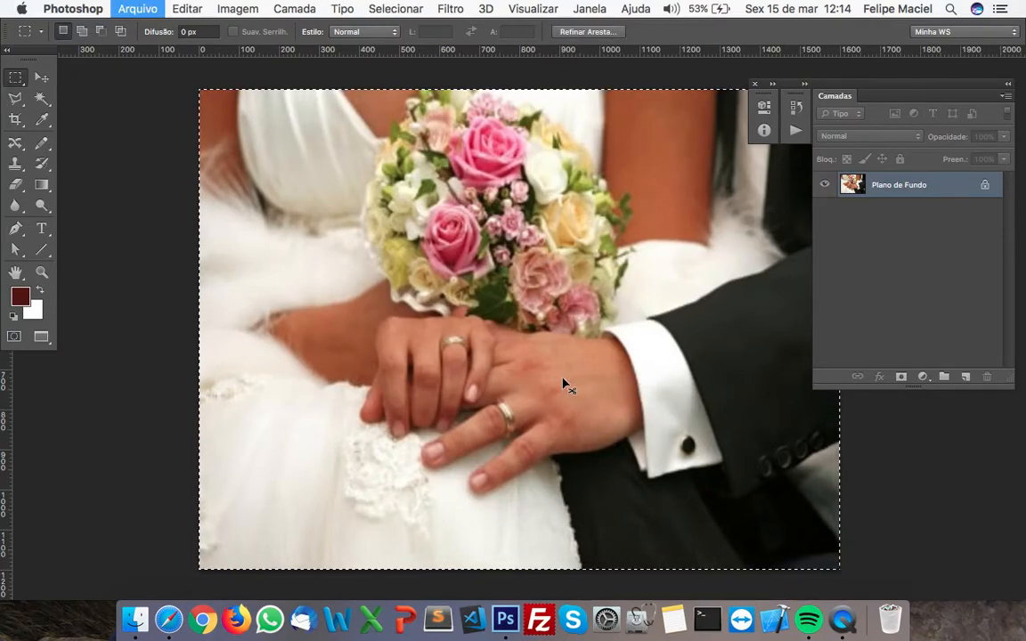
pyautogui.press('super+v')
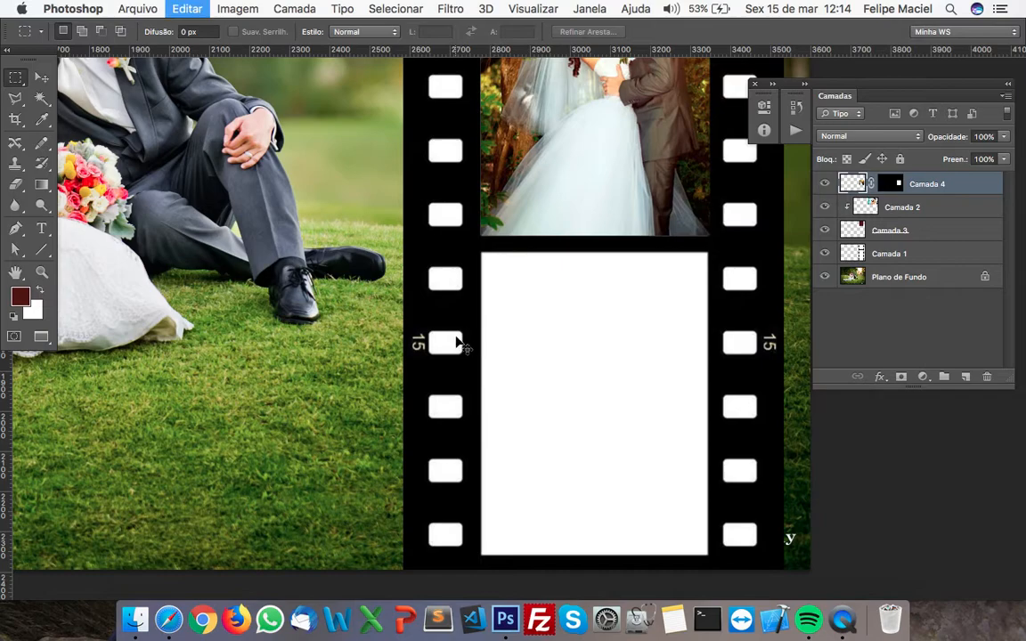
# Scale down the pasted photo of the hands and bouquet and position it over the film strip's lowest frame
pyautogui.press('super+minus')
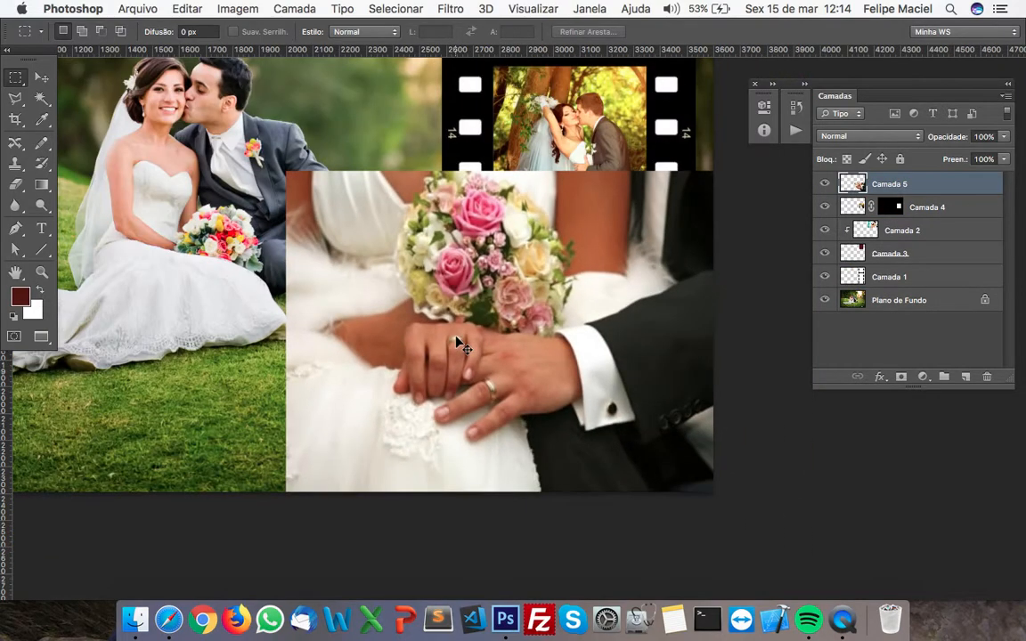
pyautogui.press('super+t')
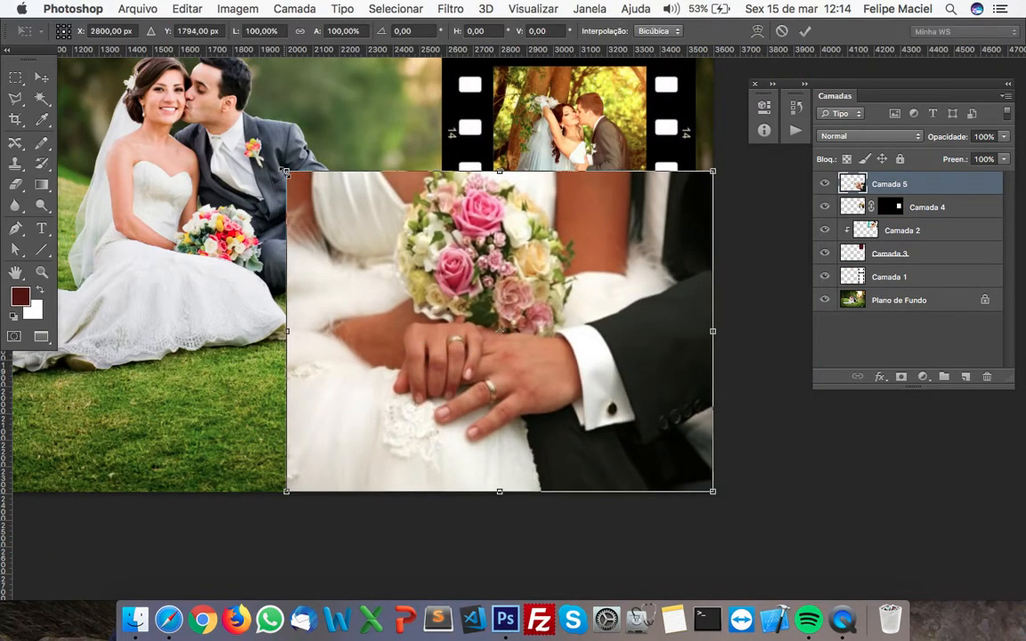
pyautogui.moveTo(285, 171); pyautogui.dragTo(371, 218)
pyautogui.moveTo(521, 310); pyautogui.dragTo(574, 364)
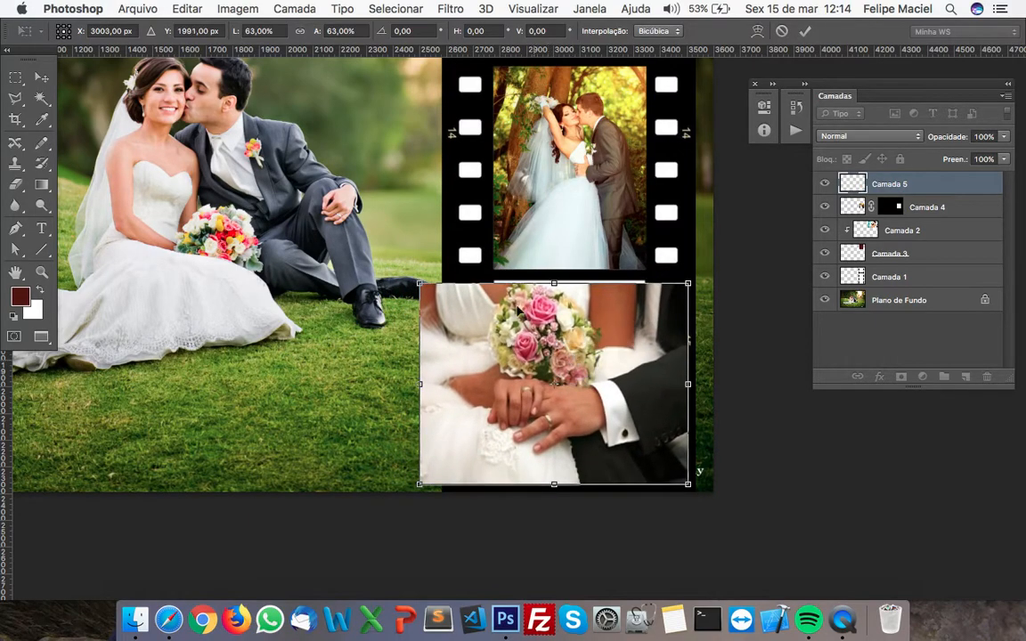
pyautogui.moveTo(431, 283); pyautogui.dragTo(410, 272)
pyautogui.moveTo(538, 356); pyautogui.dragTo(550, 358)
pyautogui.press('Return')
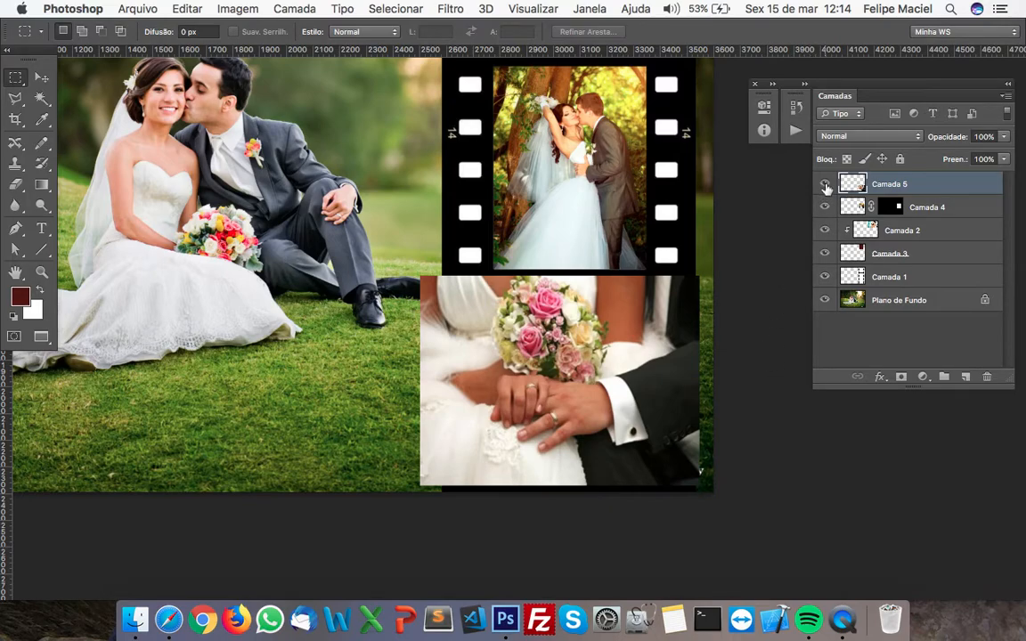
# Hide Camada 5 and, on a new layer, fill a rectangle of about 570 x 763 px over the lowest frame with dark red
pyautogui.click(825, 185)
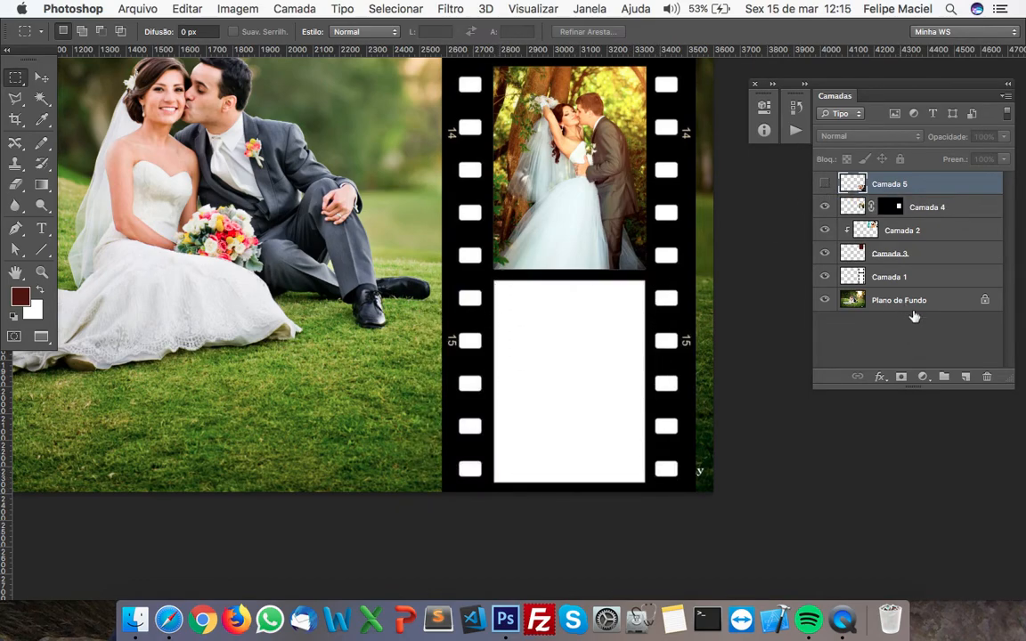
pyautogui.click(965, 378)
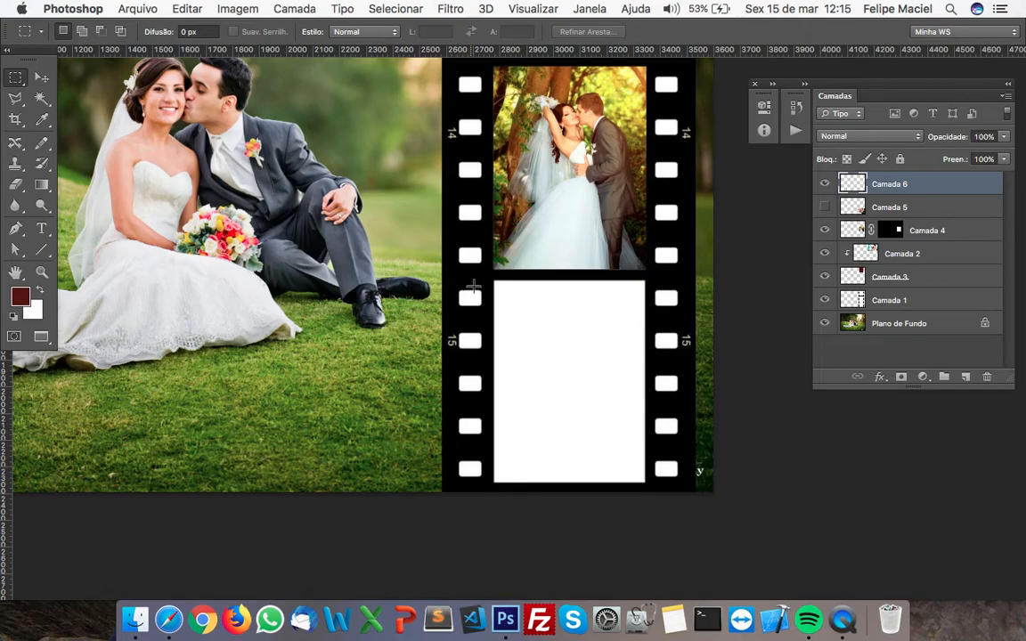
pyautogui.moveTo(495, 280); pyautogui.dragTo(643, 484)
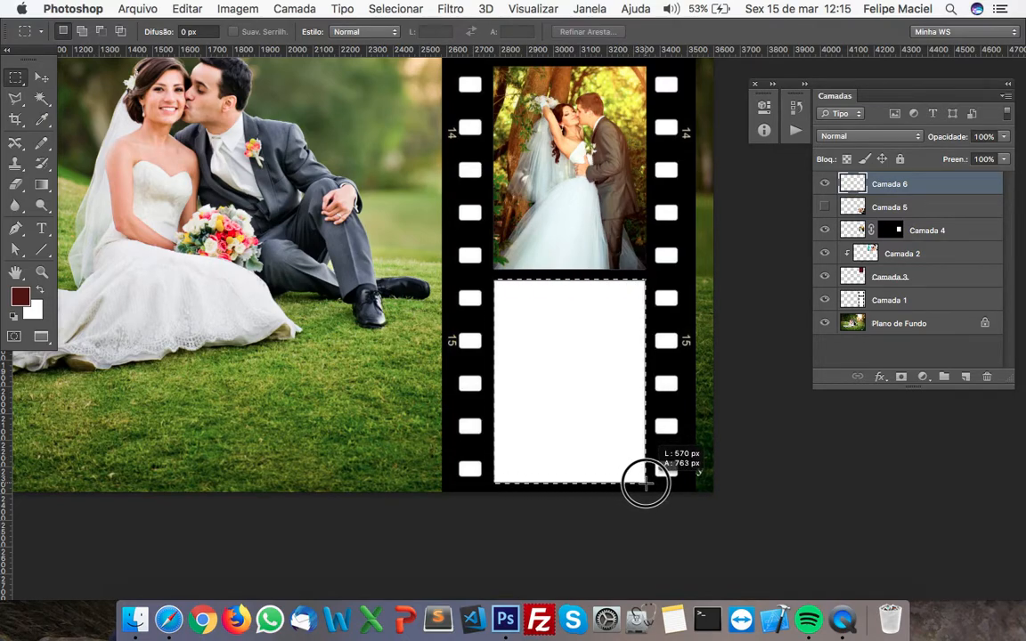
pyautogui.moveTo(645, 484); pyautogui.dragTo(648, 486)
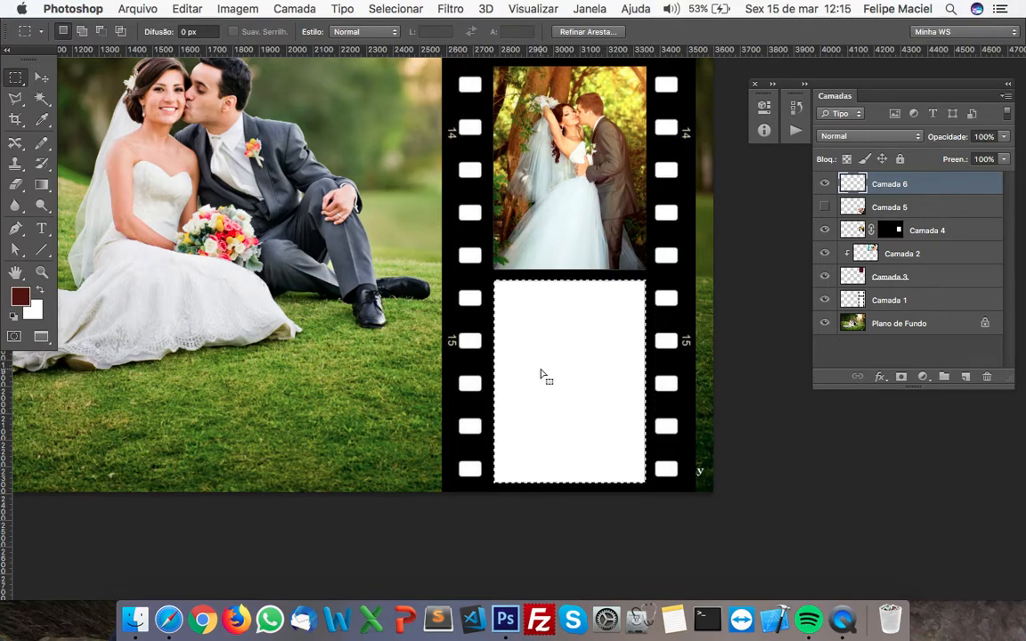
pyautogui.press('alt')
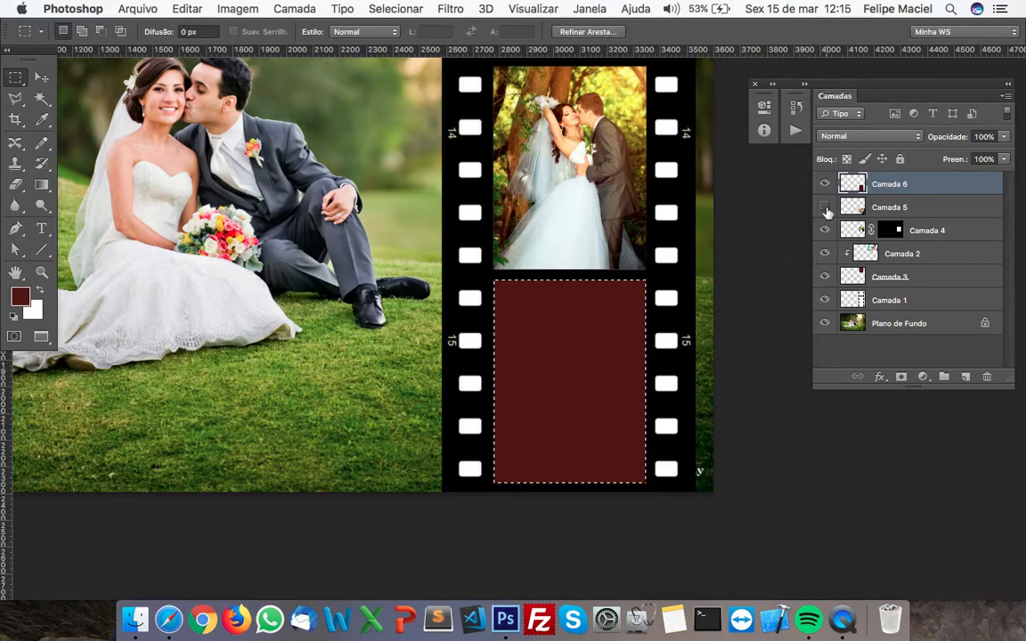
# Show Camada 5 again, move it above the dark red rectangle on Camada 6, and clear the selection
pyautogui.click(825, 207)
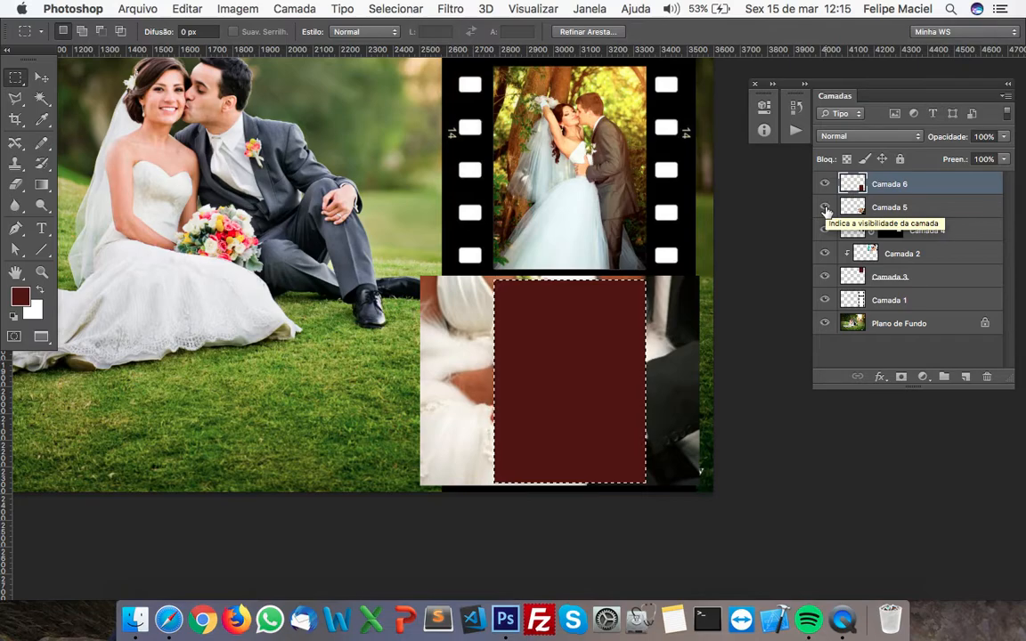
pyautogui.click(869, 209)
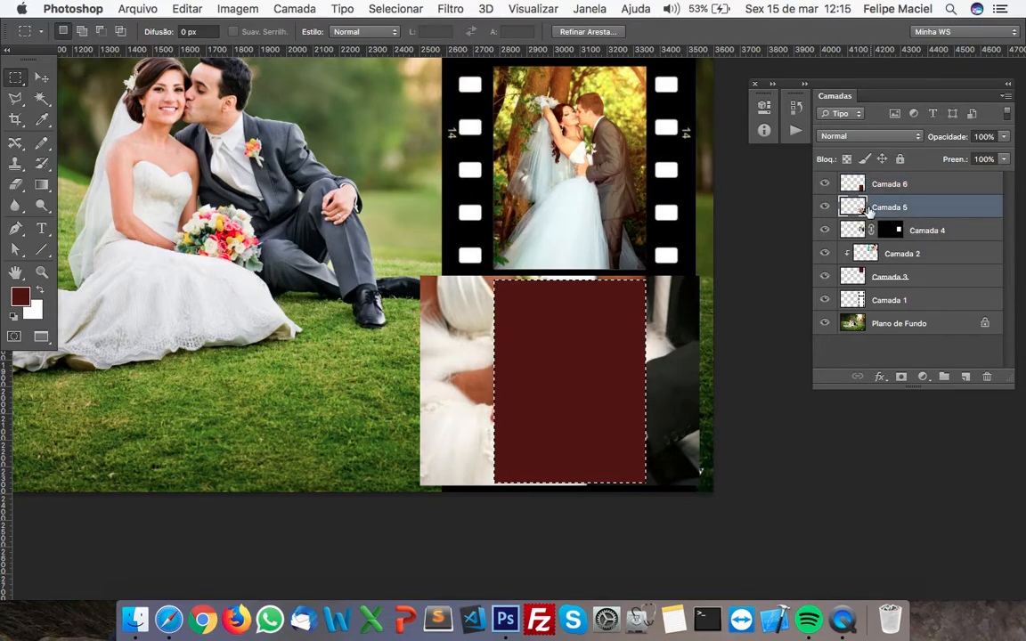
pyautogui.click(825, 184)
pyautogui.click(825, 207)
pyautogui.click(825, 207)
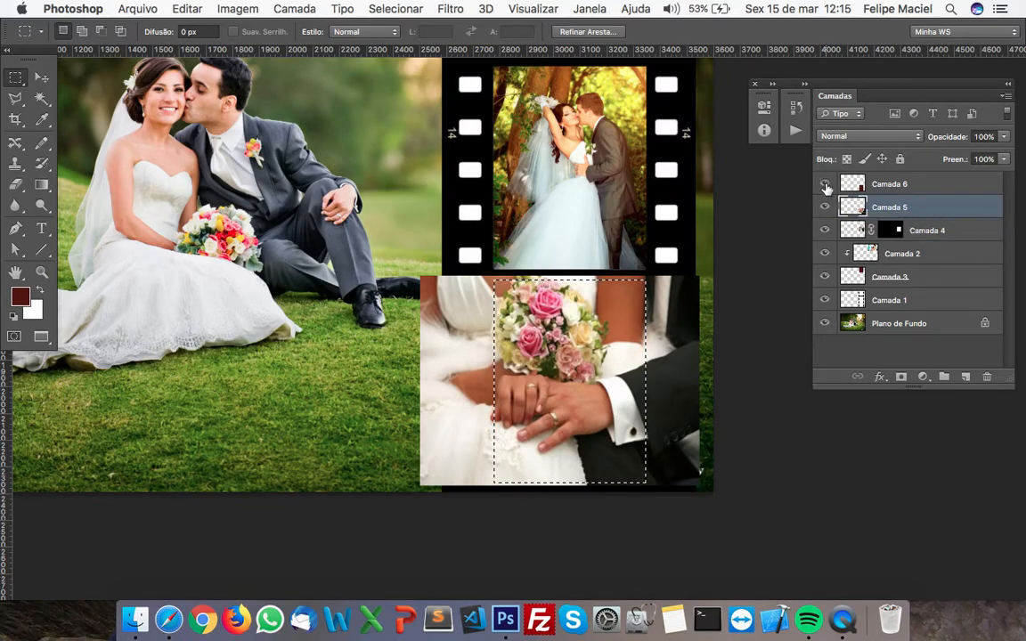
pyautogui.hotkey('alt', 'BackSpace')
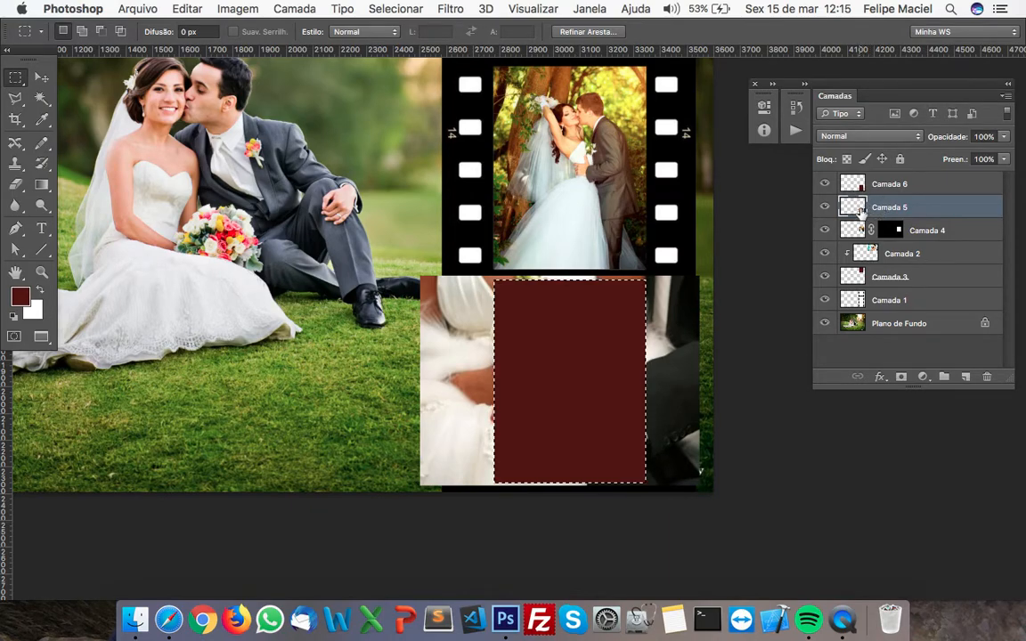
pyautogui.moveTo(862, 207); pyautogui.dragTo(868, 175)
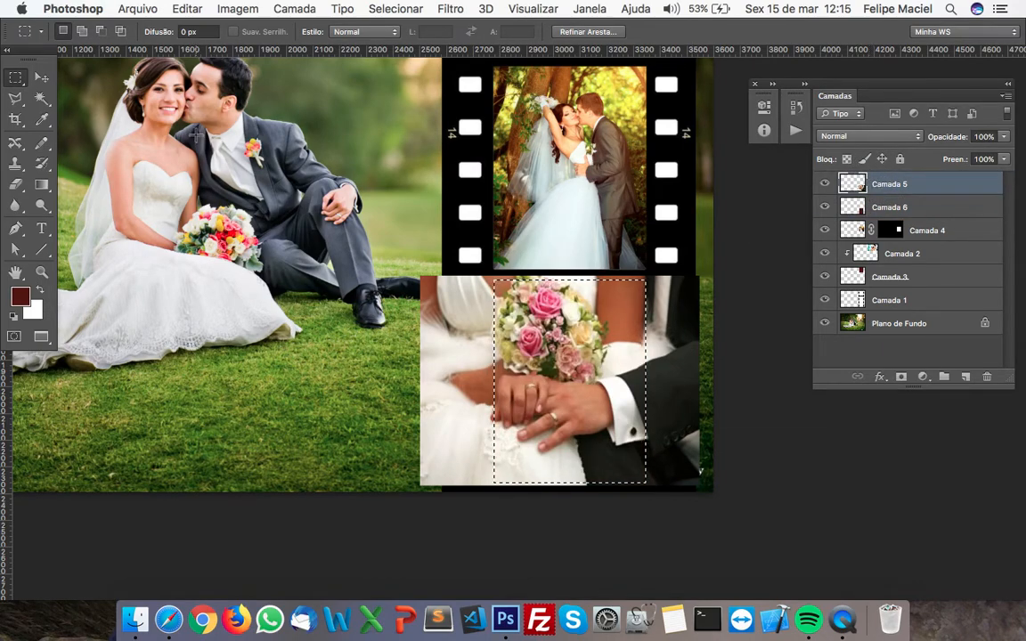
pyautogui.click(423, 287)
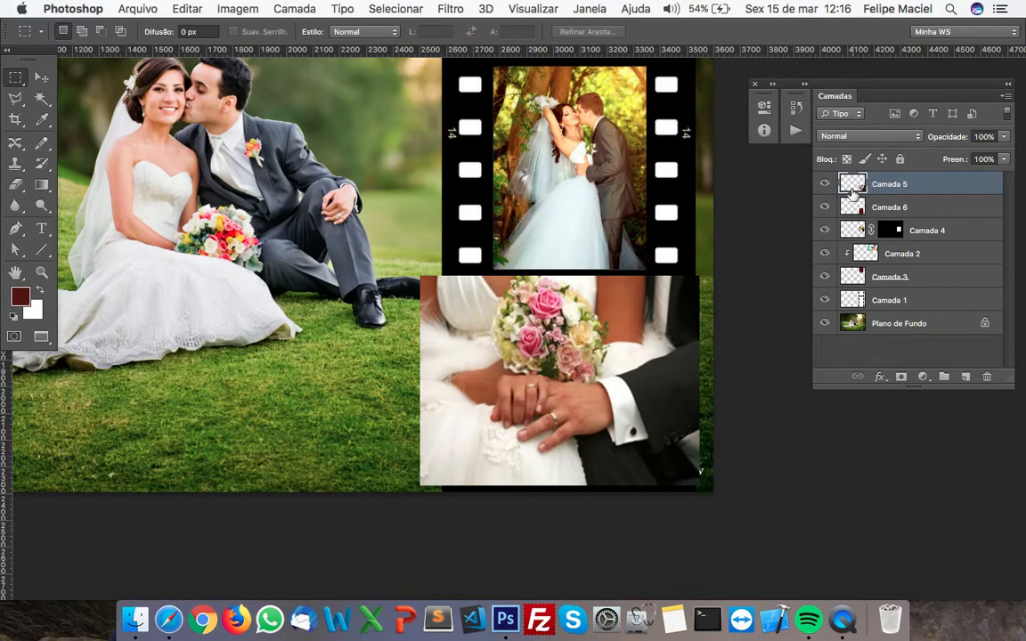
# Clip Camada 5 to Camada 6 and reposition the hands and bouquet photo within the film strip's lowest frame
pyautogui.rightClick(893, 186)
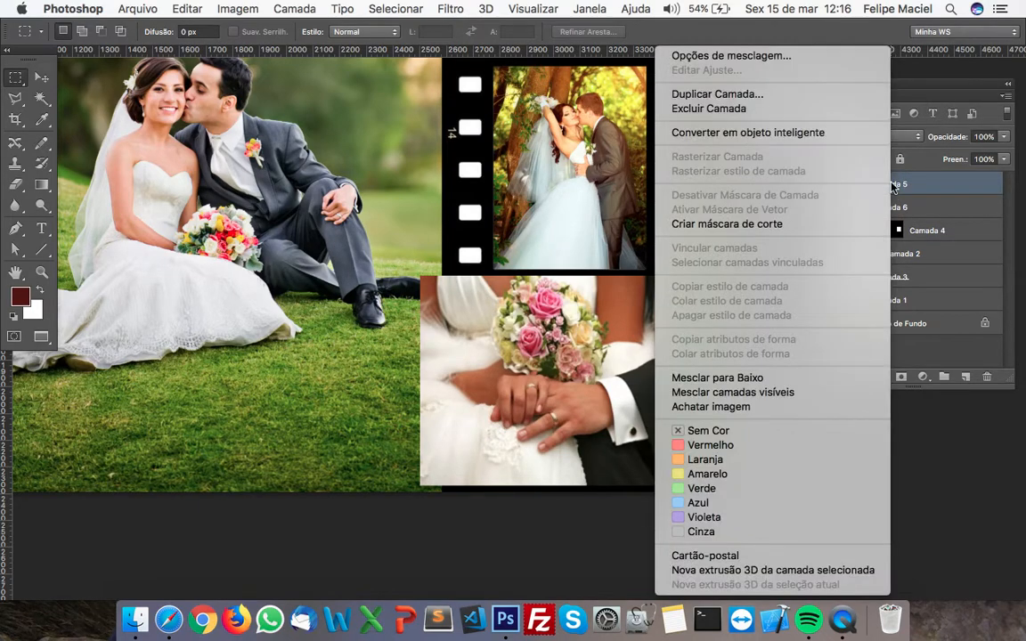
pyautogui.click(815, 225)
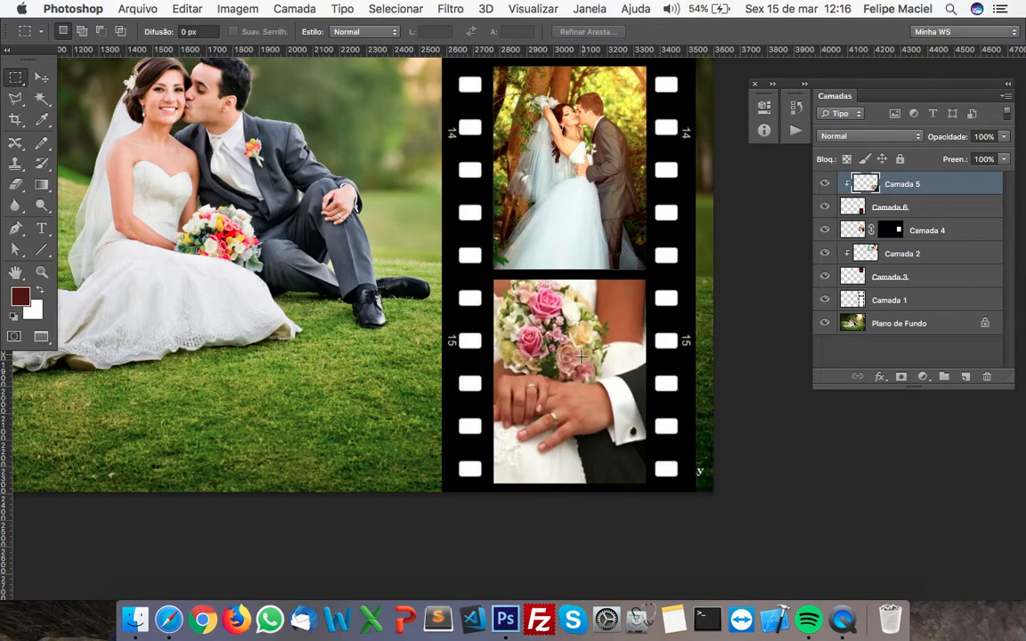
pyautogui.click(42, 80)
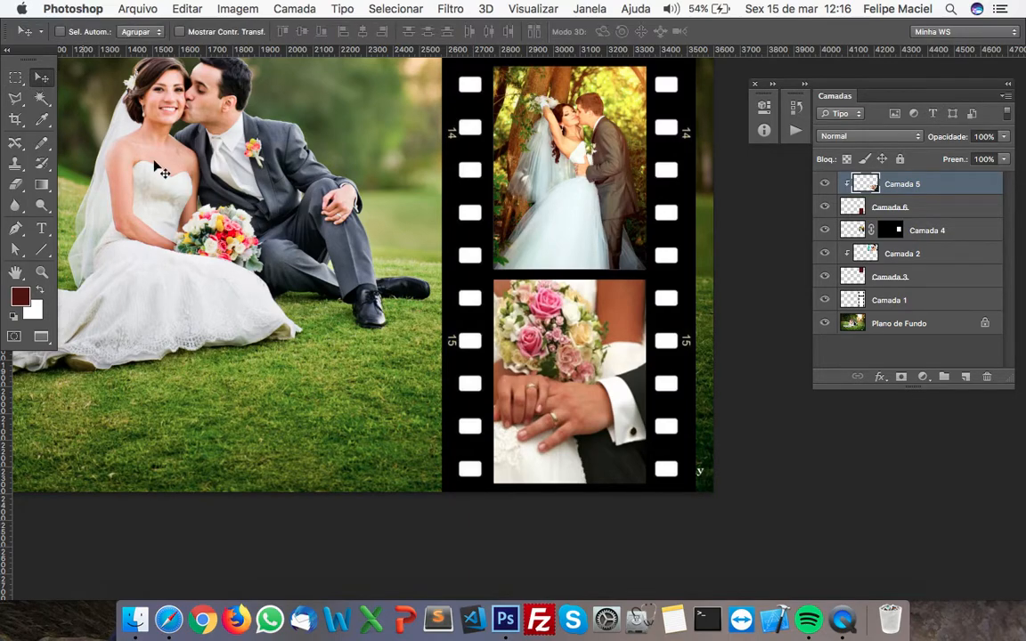
pyautogui.moveTo(531, 366); pyautogui.dragTo(508, 385)
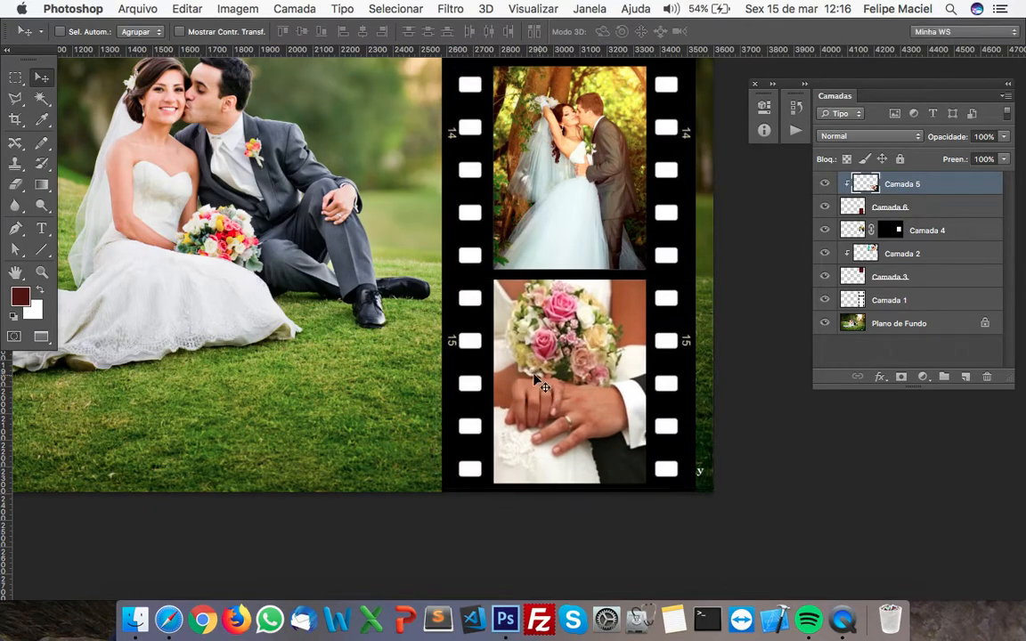
# Select all white areas of the film strip on Camada 1 using the Magic Wand with Adjac. off and a tolerance of 10
pyautogui.press('super+0')
pyautogui.moveTo(604, 350); pyautogui.dragTo(421, 418)
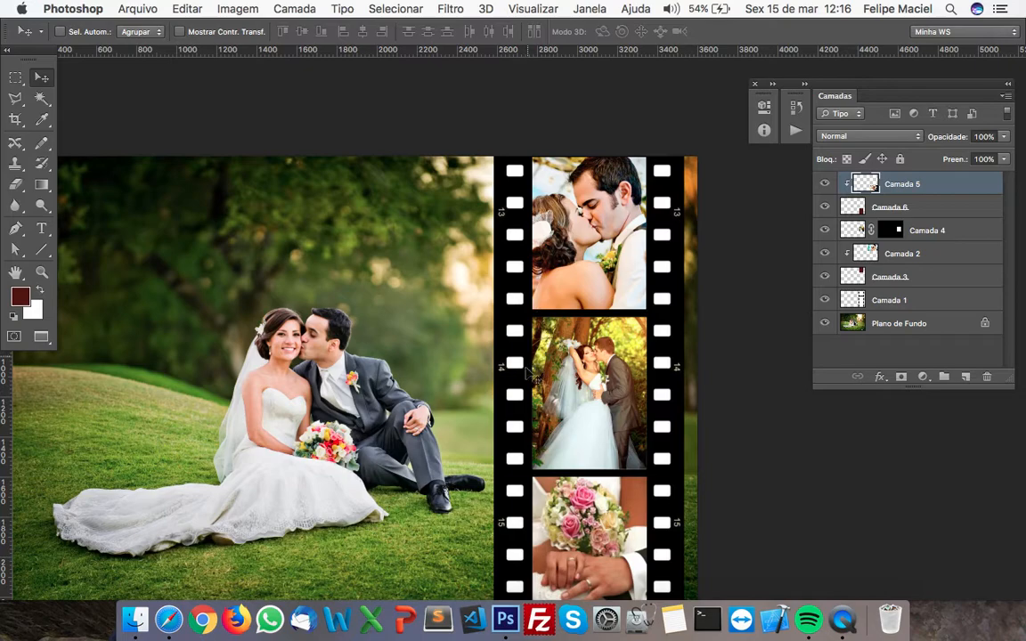
pyautogui.moveTo(436, 390); pyautogui.dragTo(452, 374)
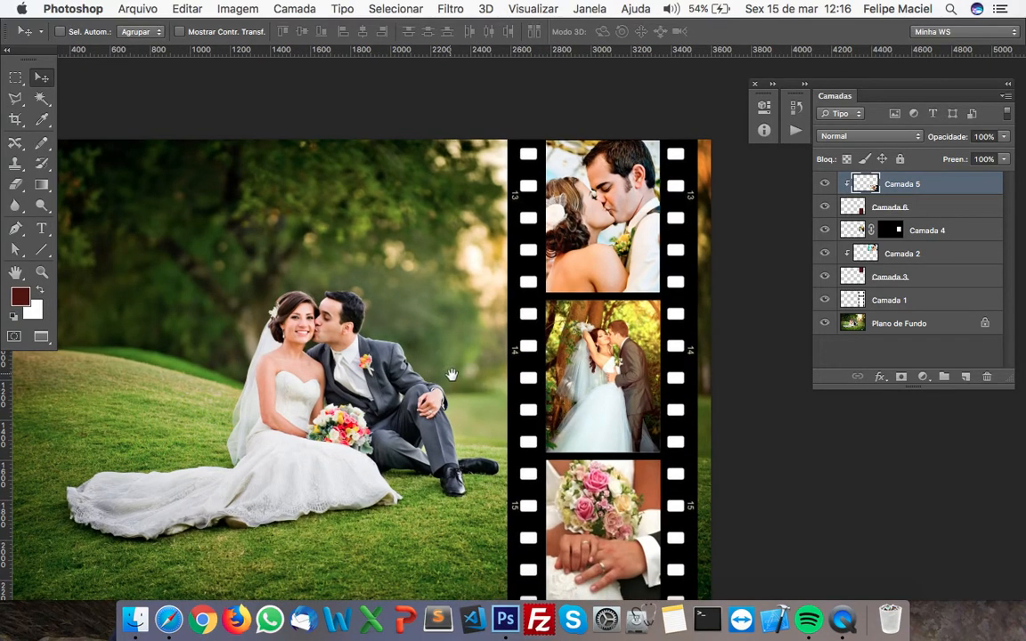
pyautogui.click(855, 302)
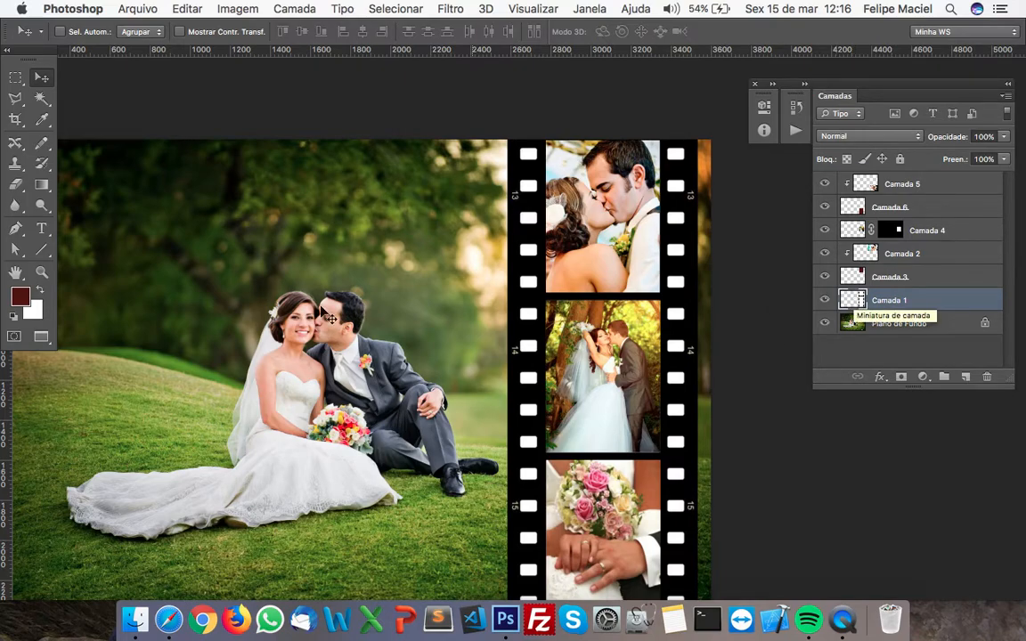
pyautogui.click(41, 100)
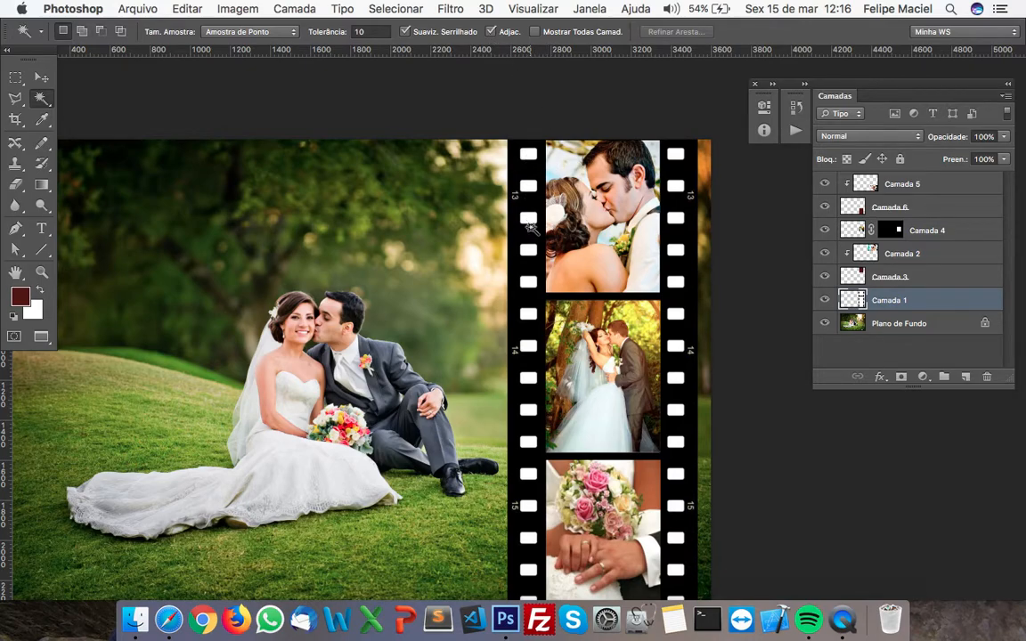
pyautogui.click(491, 32)
pyautogui.click(528, 154)
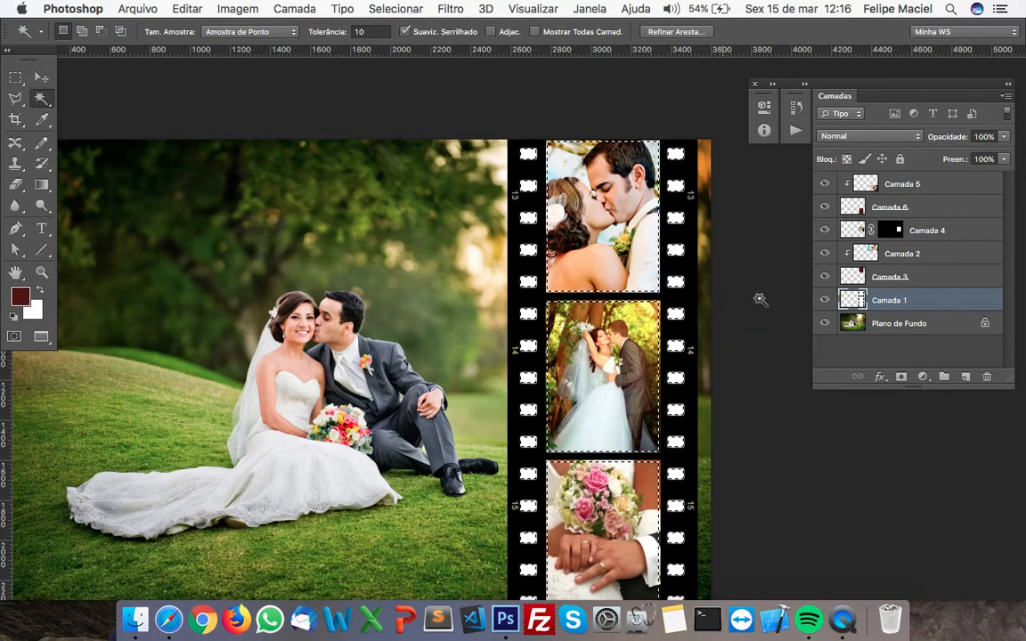
# Hide Camada 2, Camada 3, Camada 4 and Camada 6 so that the bare film strip is uncovered
pyautogui.click(825, 254)
pyautogui.click(825, 254)
pyautogui.click(825, 231)
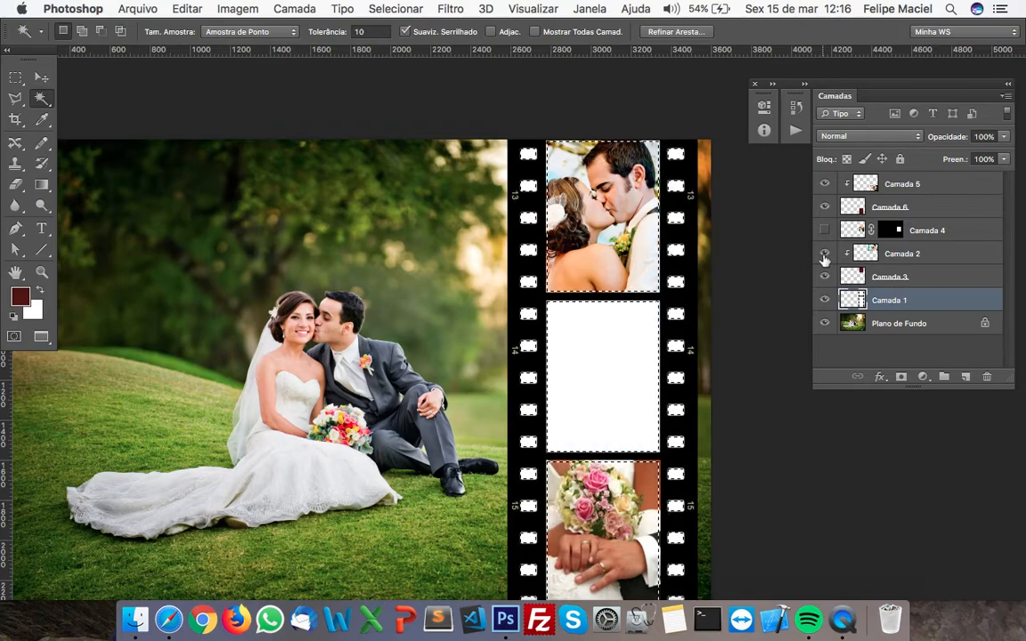
pyautogui.click(825, 254)
pyautogui.click(825, 208)
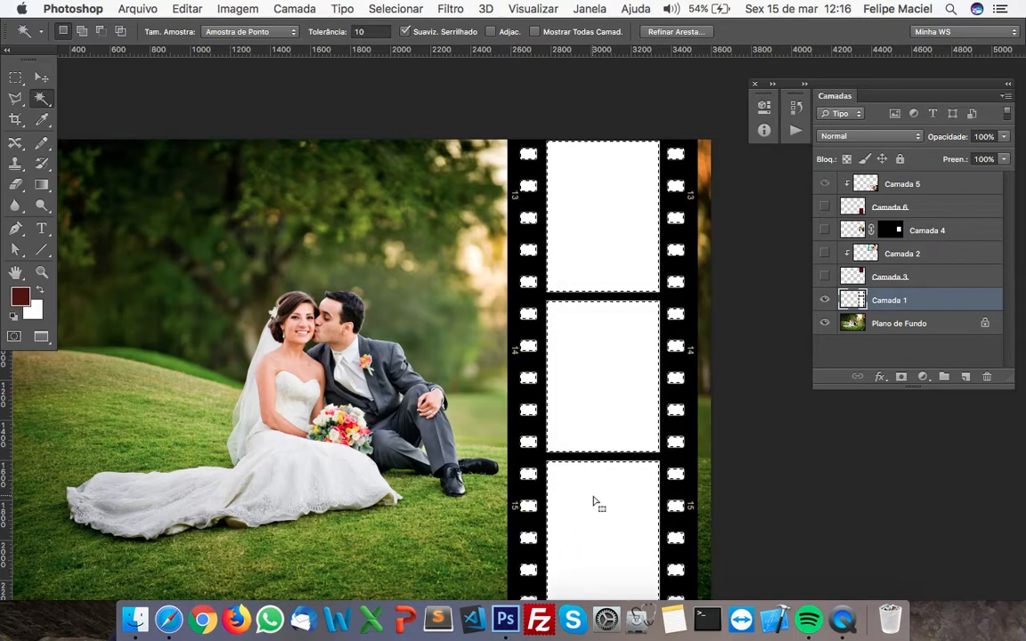
# Delete the selected white areas from Camada 1, then show the hidden photo layers again and clear the selection
pyautogui.press('Delete')
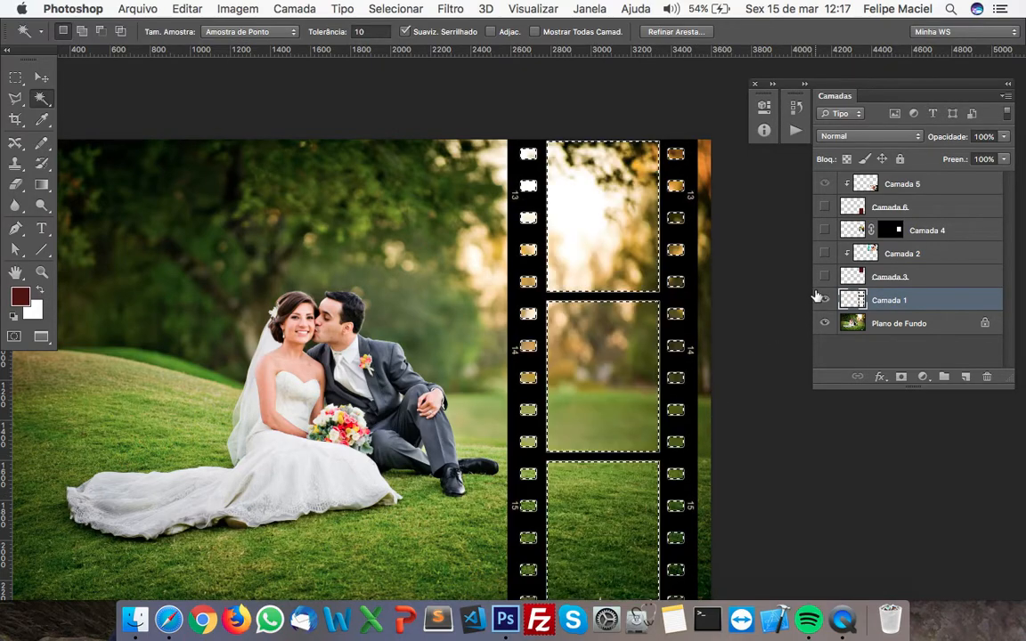
pyautogui.moveTo(827, 279); pyautogui.dragTo(825, 204)
pyautogui.press('super+d')
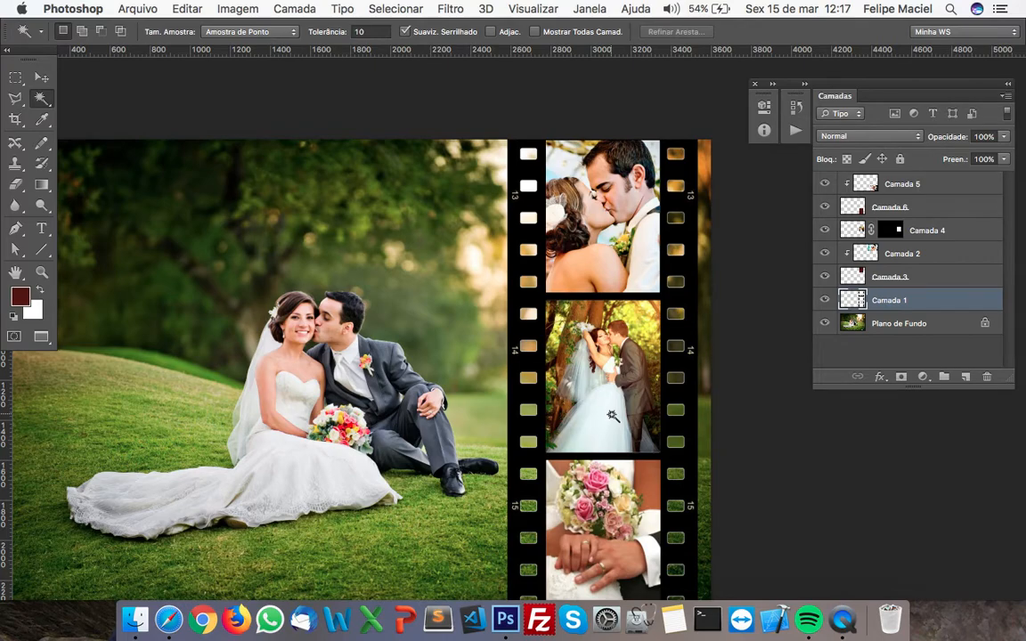
# Undo the deselection and the deletion of the film strip's white areas
pyautogui.moveTo(505, 381); pyautogui.dragTo(527, 342)
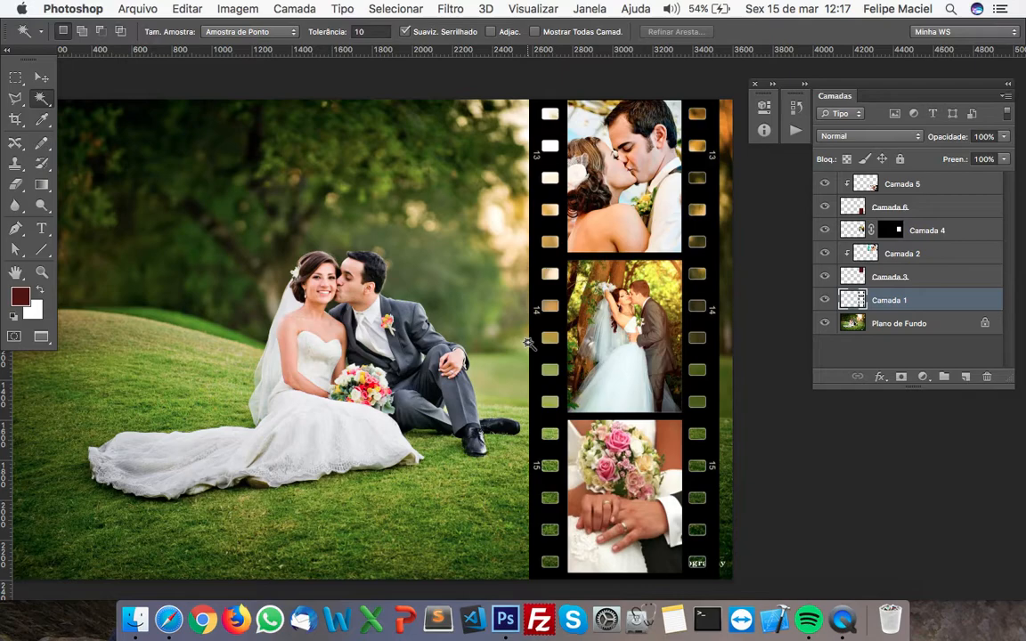
pyautogui.press('super+alt+z')
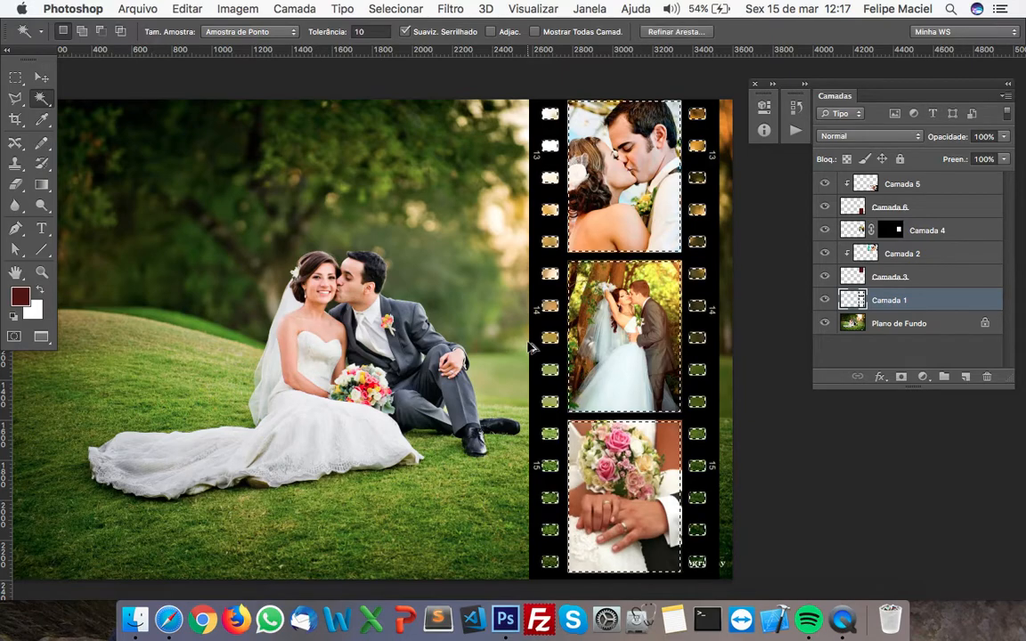
pyautogui.press('super+alt+z')
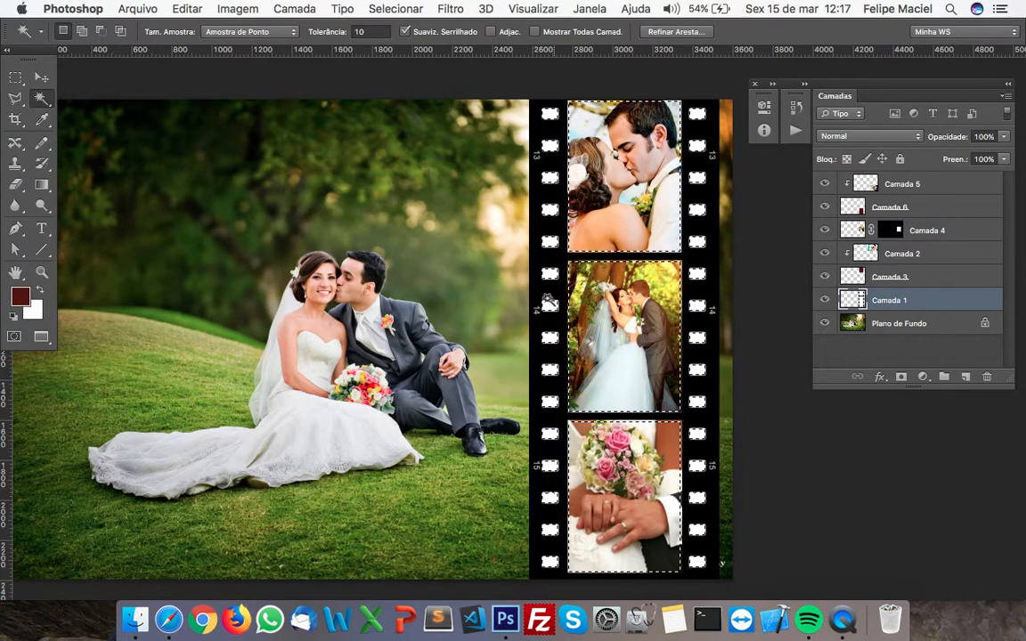
# Turn on Adjac. for the Magic Wand, select only a single white perforation of the film strip, and clear the selection
pyautogui.click(491, 31)
pyautogui.press('super+d')
pyautogui.click(550, 115)
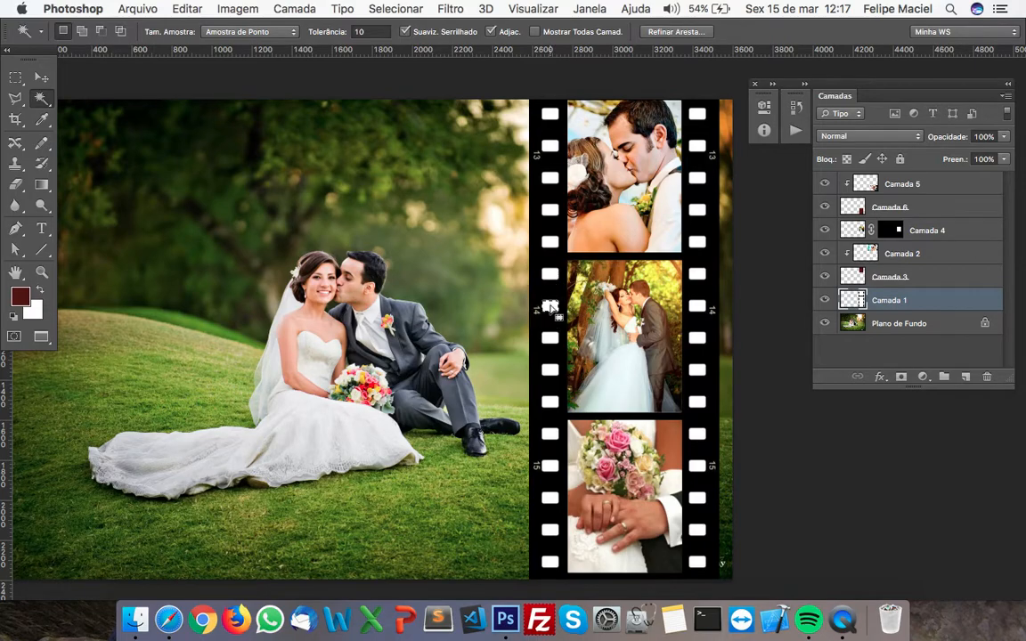
pyautogui.press('super+d')
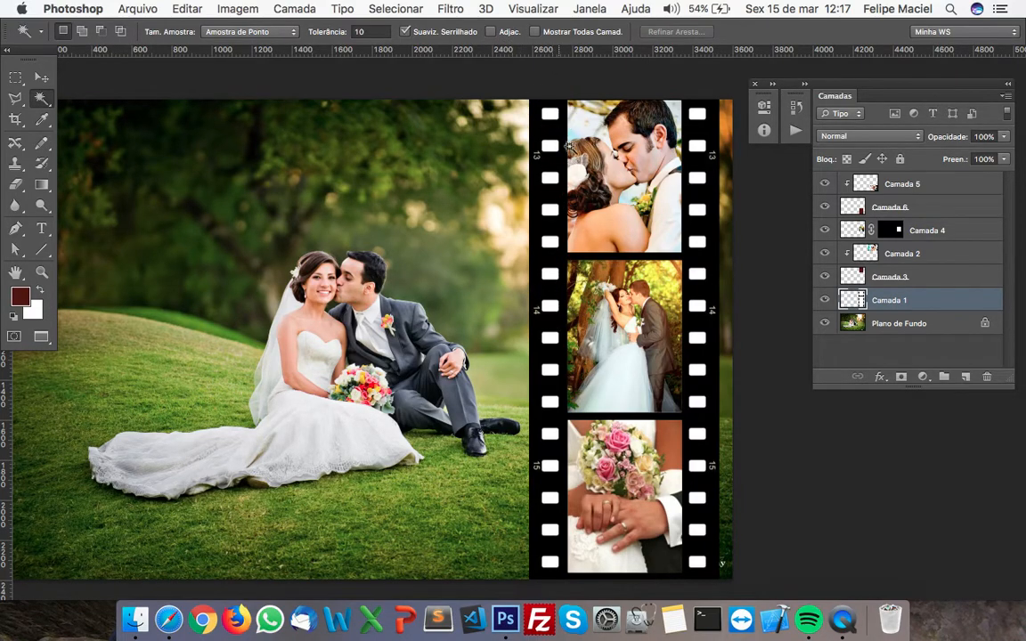
# With Adjac. off, select every white area on Camada 1, delete it, and clear the selection
pyautogui.click(552, 116)
pyautogui.press('Delete')
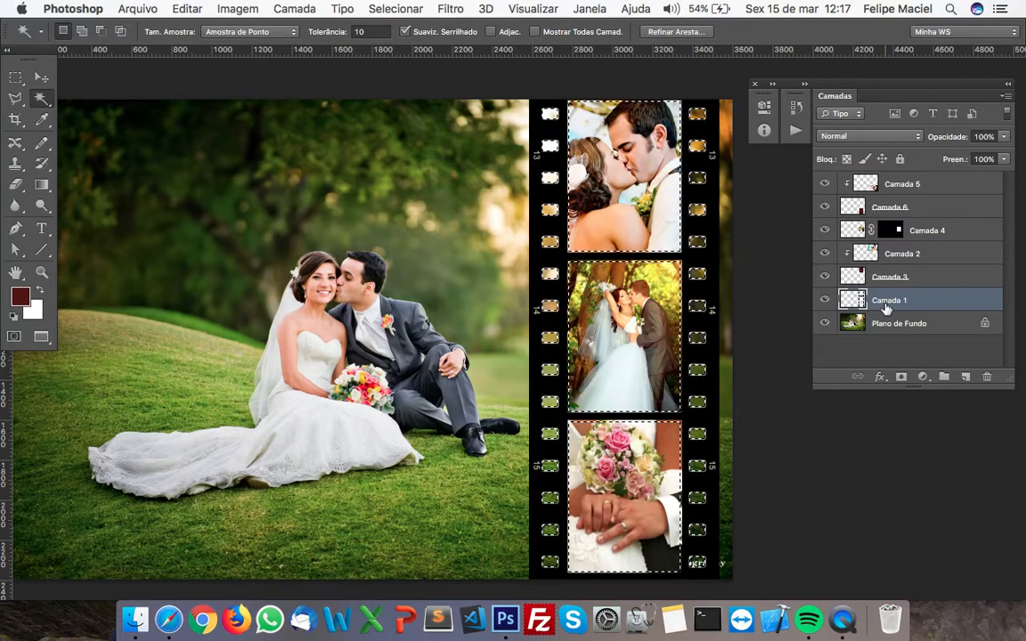
pyautogui.press('super+d')
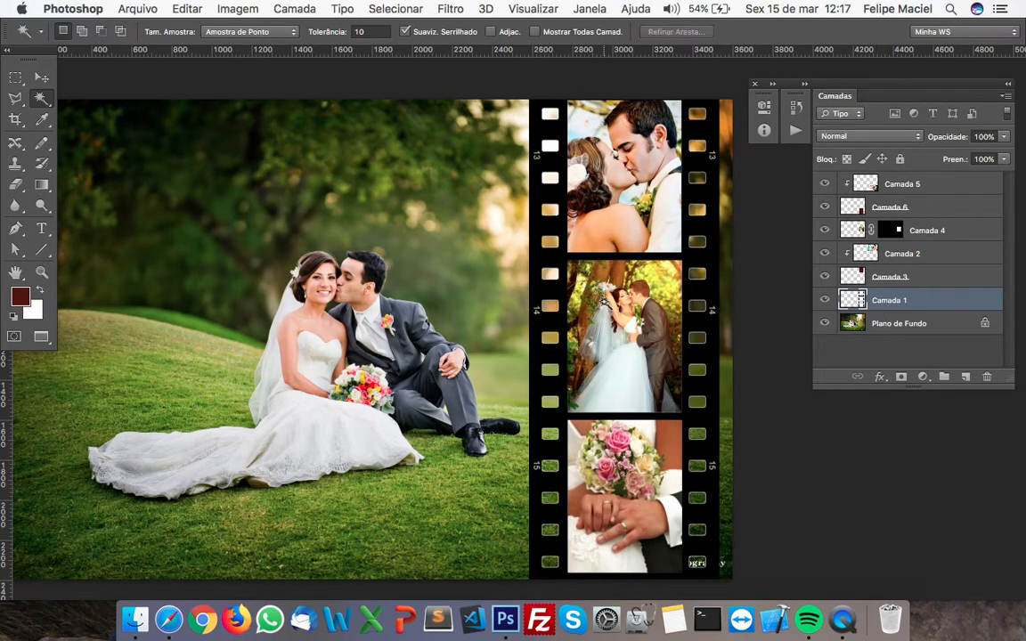